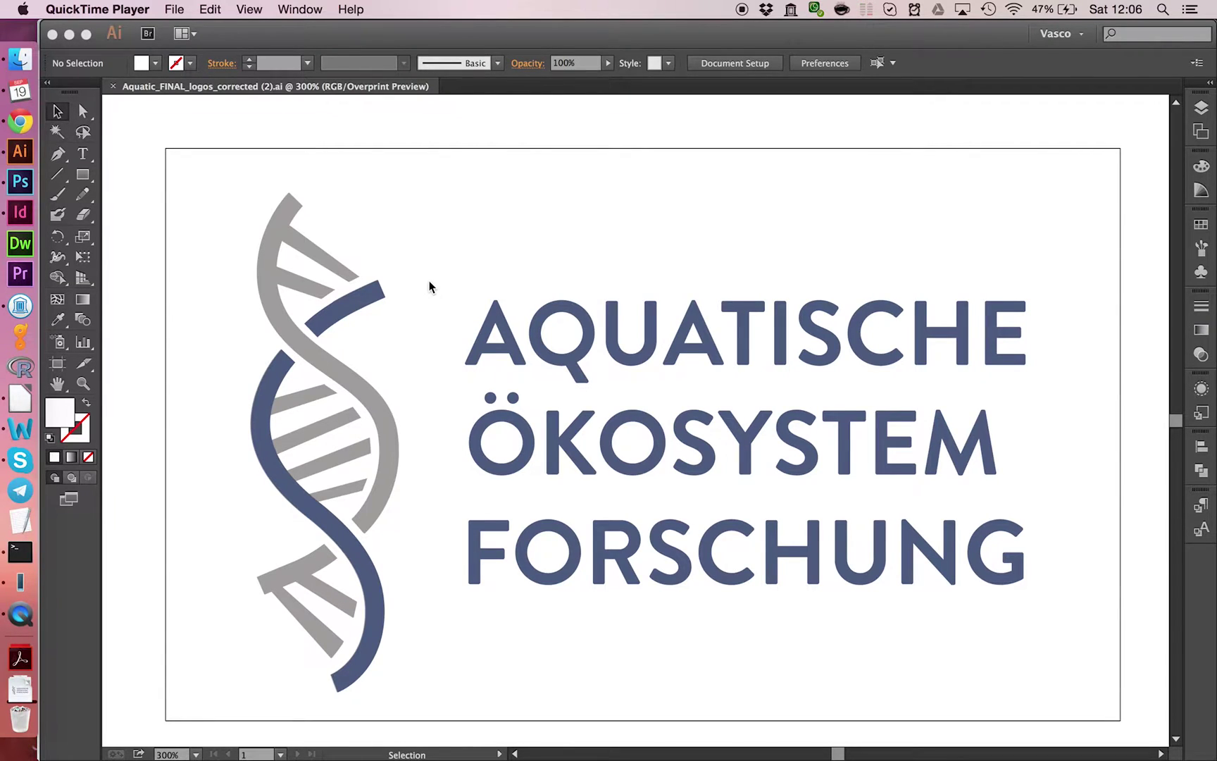
Step: Switch the logo to View > Outline and zoom in on the helix's middle rungs
{"action": "left_click", "coordinate": [370, 174]}
{"action": "left_click_drag", "start_coordinate": [154, 152], "coordinate": [1048, 690]}
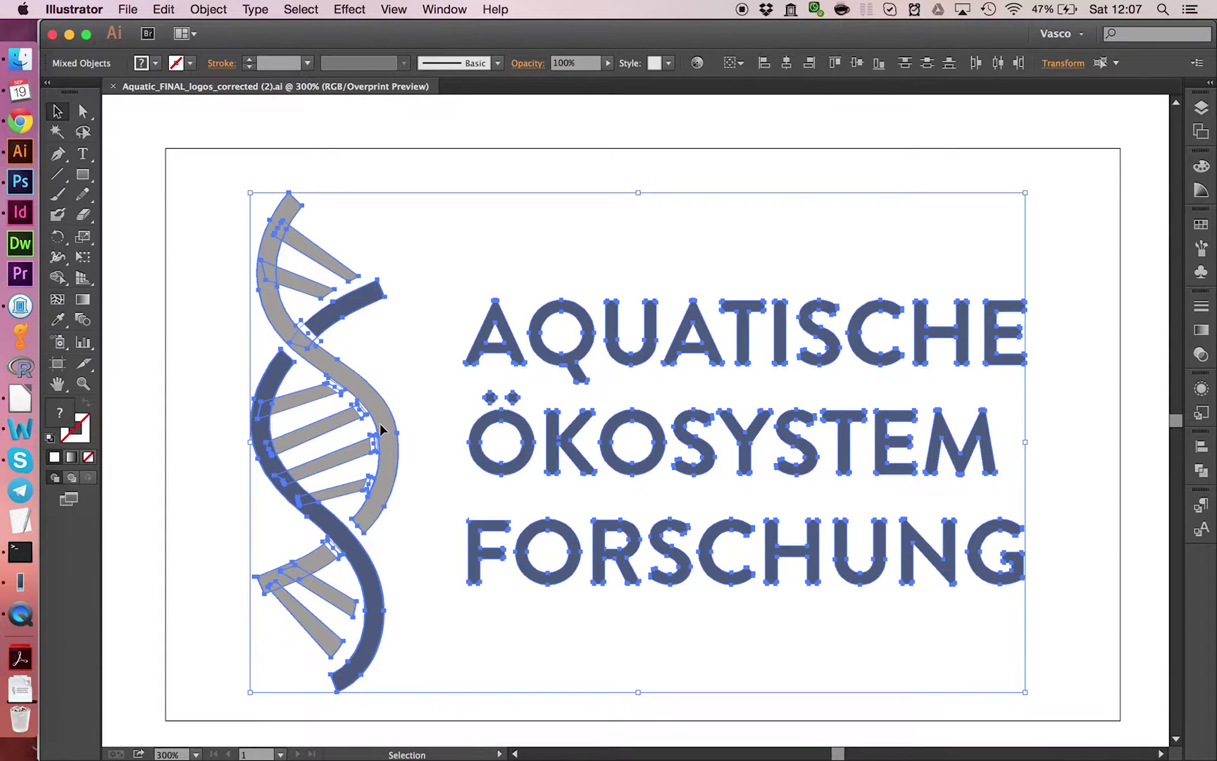
{"action": "left_click", "coordinate": [339, 171]}
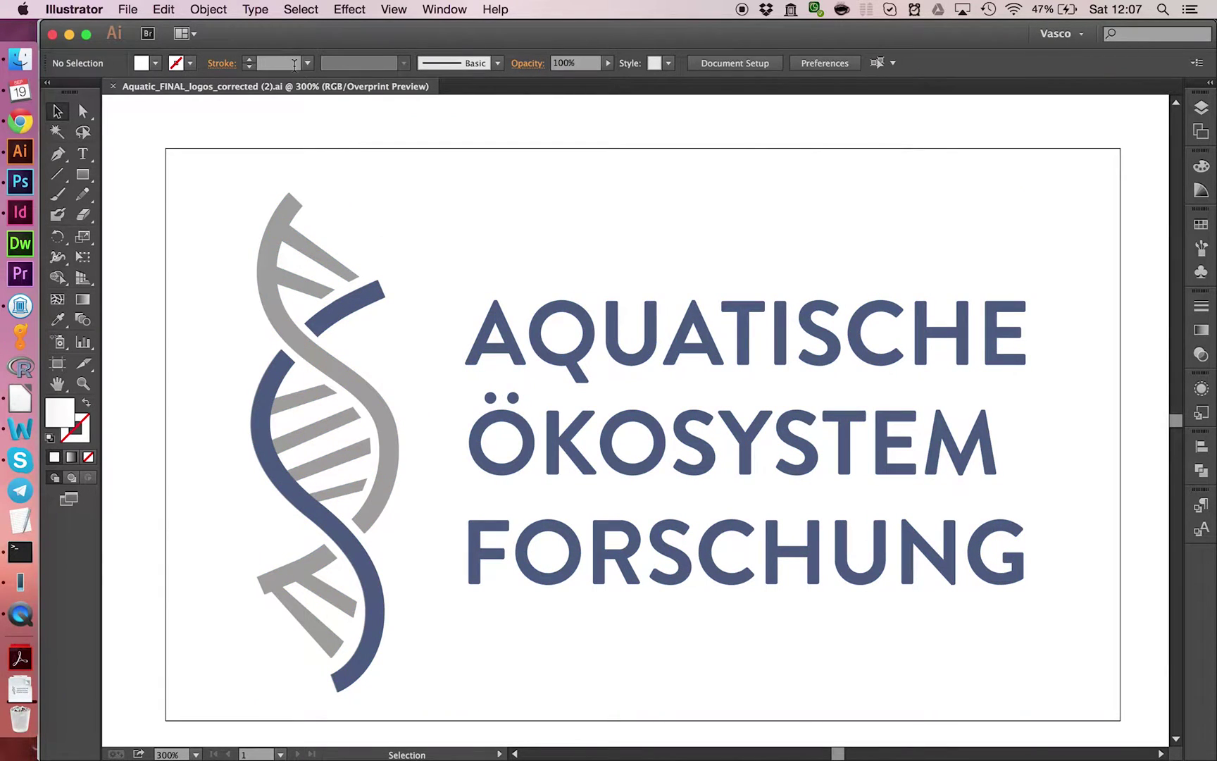
{"action": "left_click", "coordinate": [394, 9]}
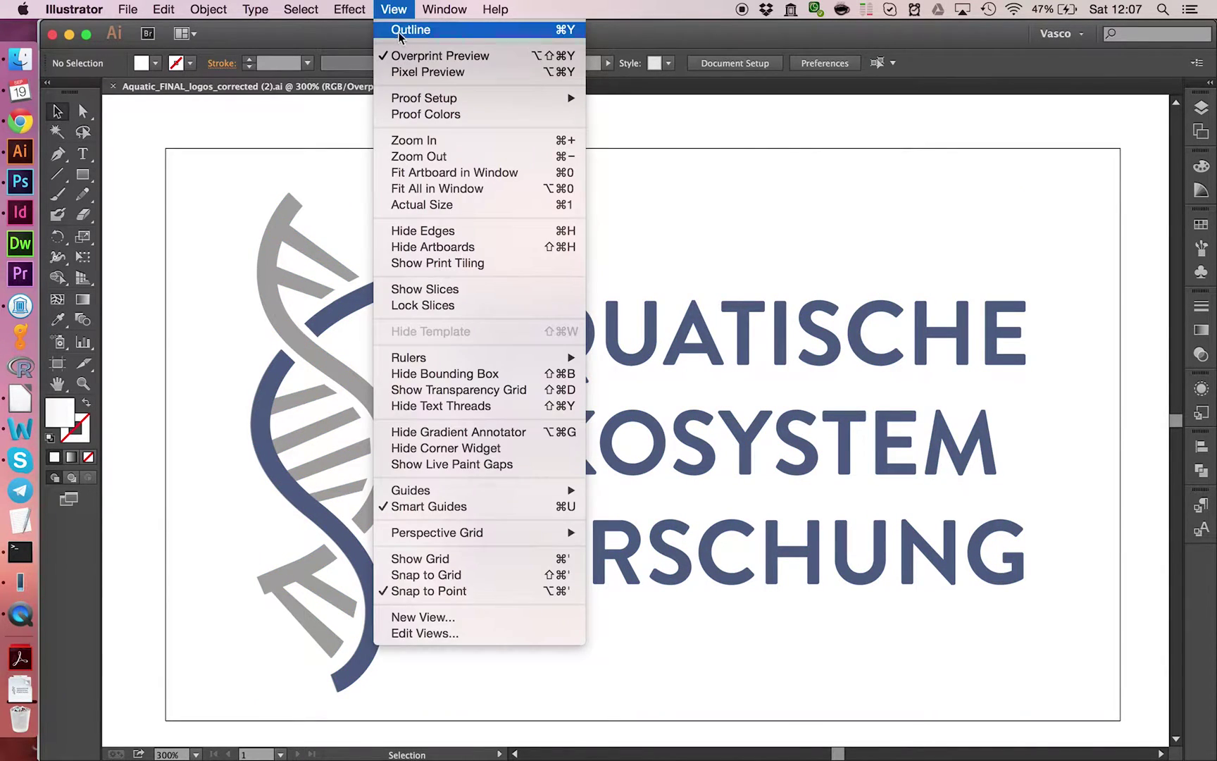
{"action": "left_click", "coordinate": [434, 32]}
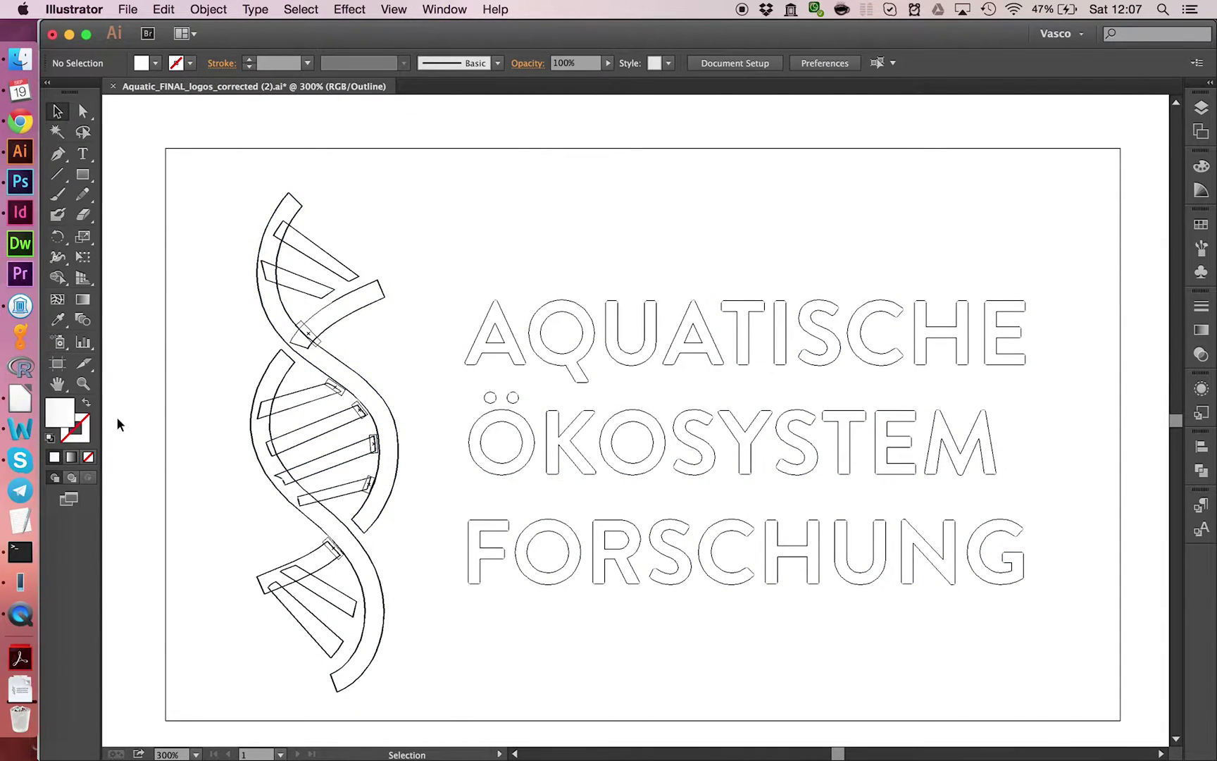
{"action": "left_click", "coordinate": [83, 383]}
{"action": "left_click_drag", "start_coordinate": [279, 388], "coordinate": [443, 500]}
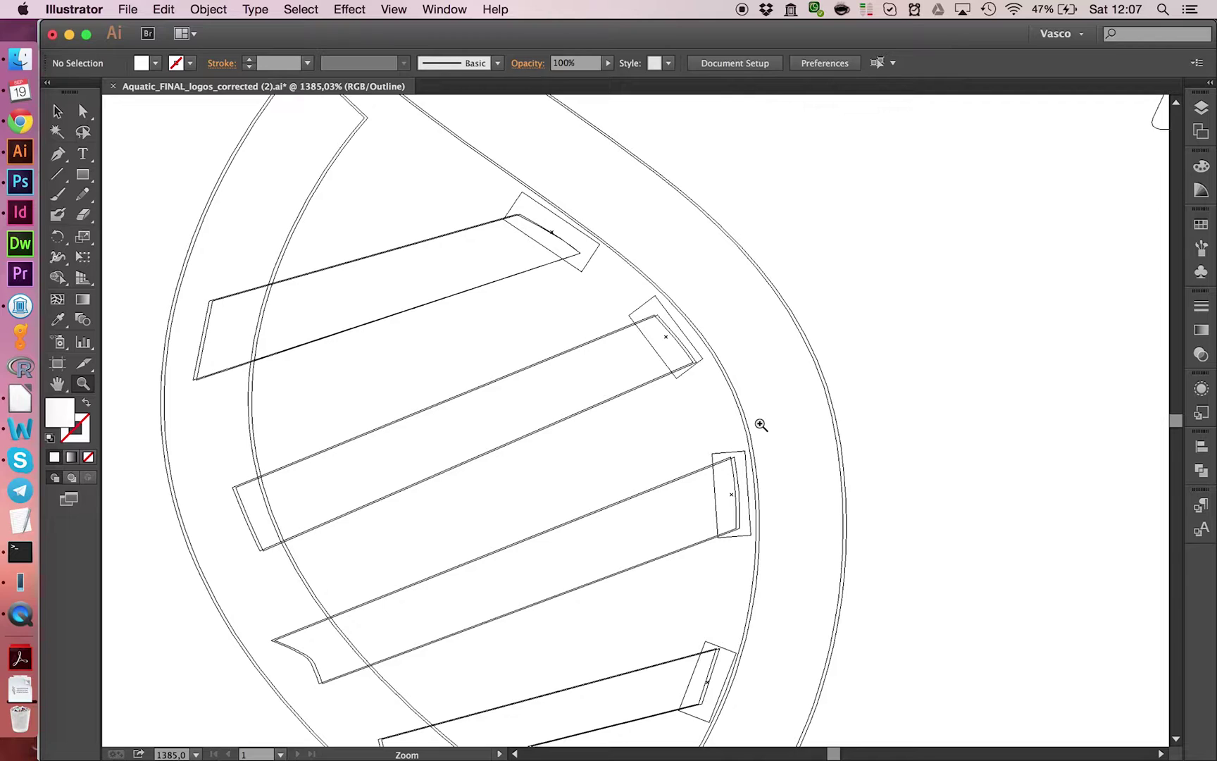
Step: Return the artwork to full-colour preview and bring the whole logo back into view
{"action": "key", "text": "v"}
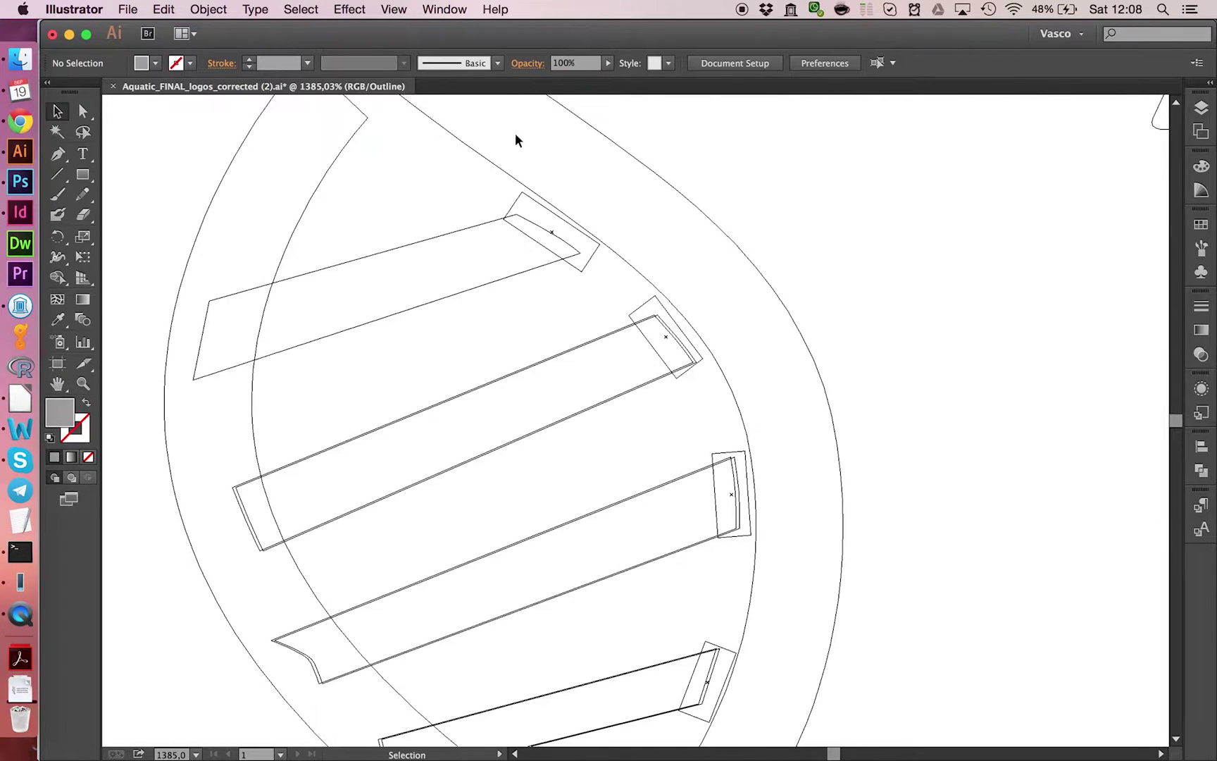
{"action": "left_click", "coordinate": [446, 10]}
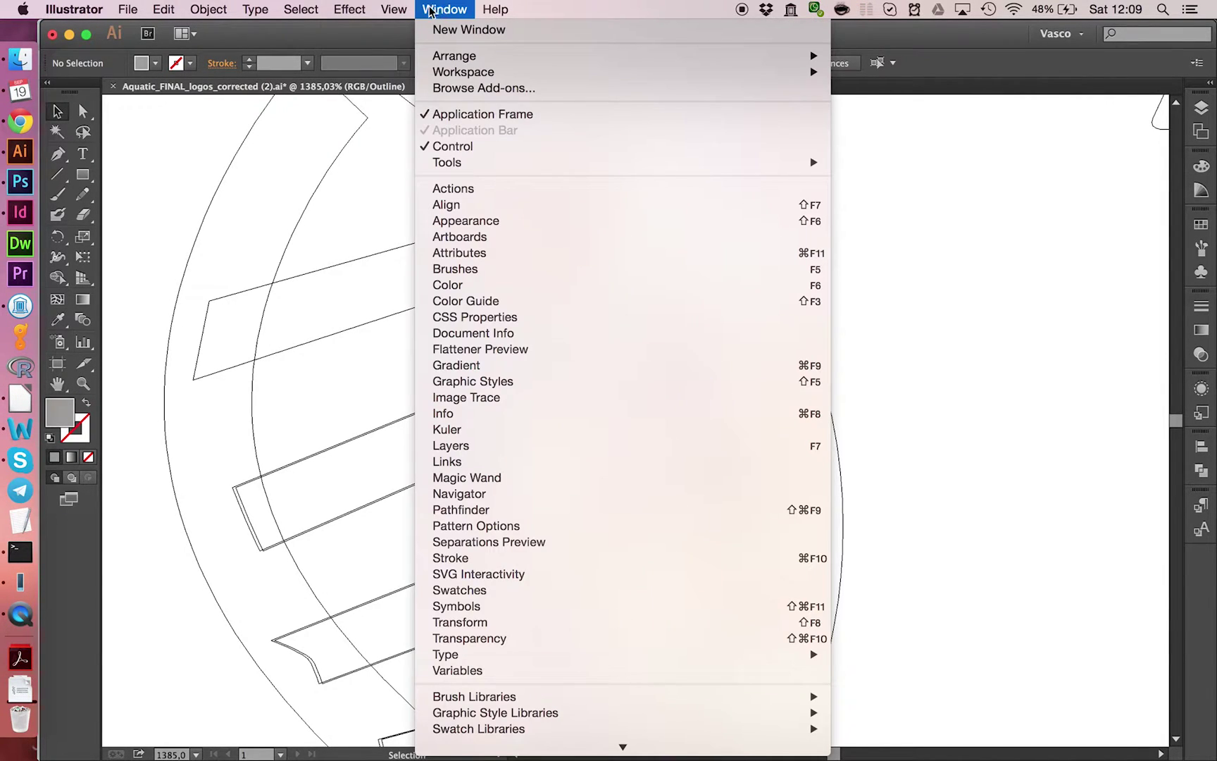
{"action": "mouse_move", "coordinate": [410, 11]}
{"action": "left_click", "coordinate": [401, 55]}
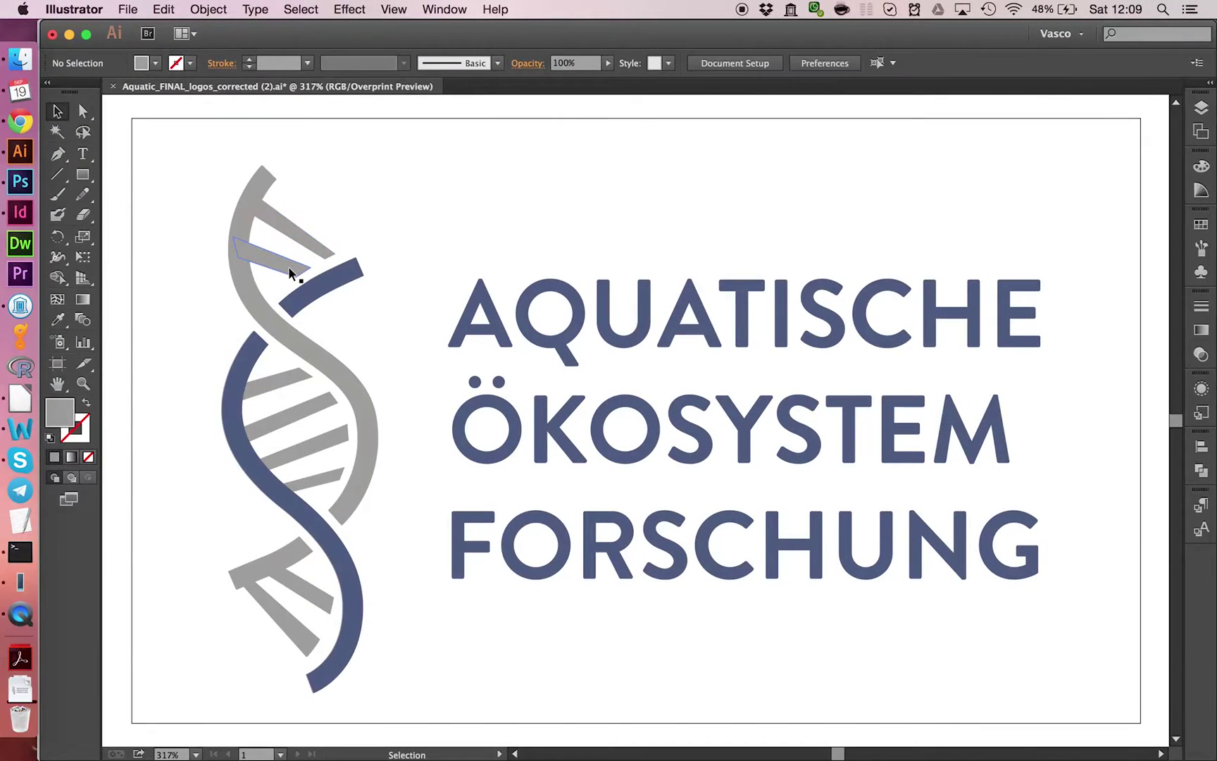
{"action": "key", "text": "Left"}
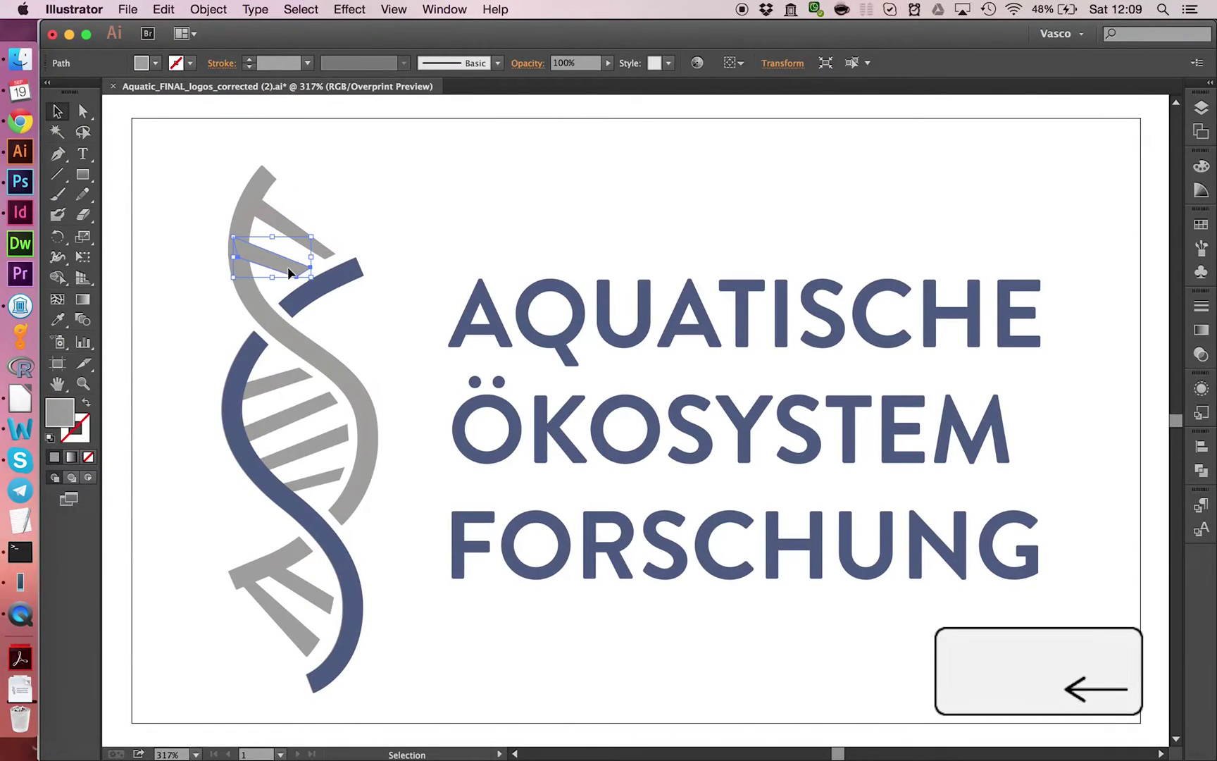
Step: Alt-drag a copy of the upper grey strand, delete the original, and nudge the copy back
{"action": "double_click", "coordinate": [238, 225]}
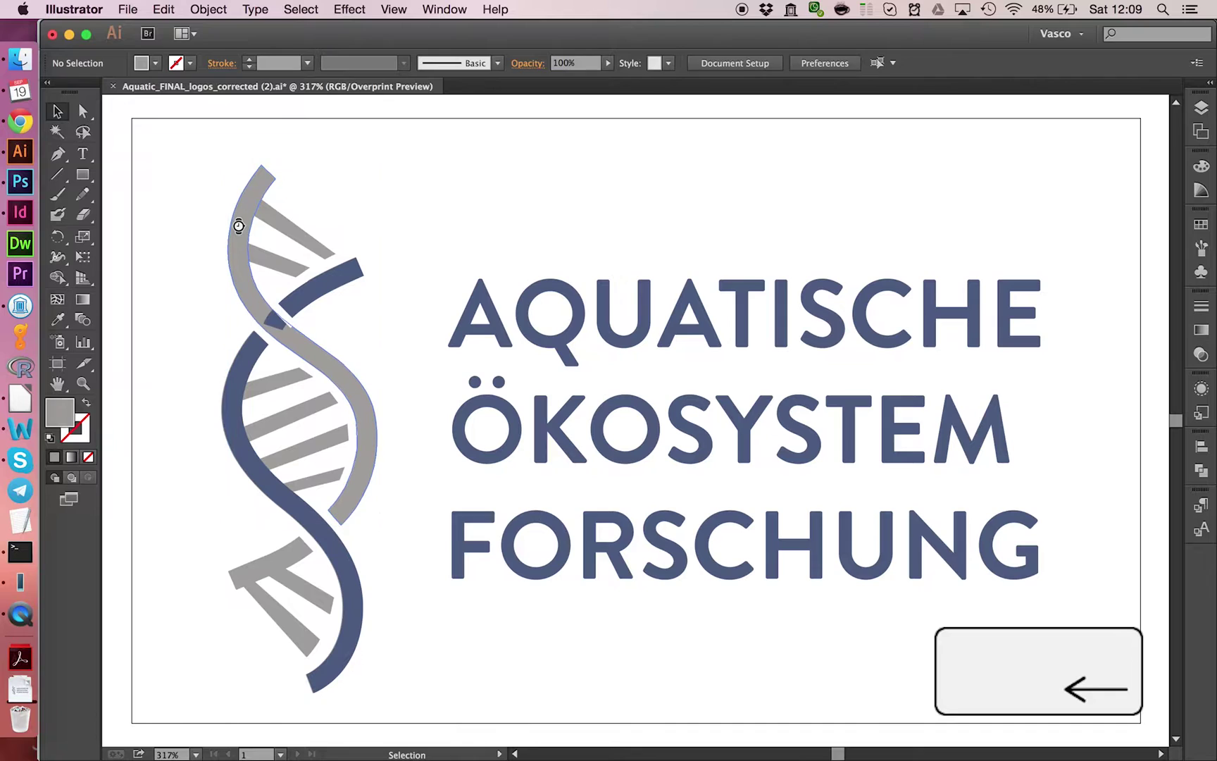
{"action": "left_click", "coordinate": [279, 330]}
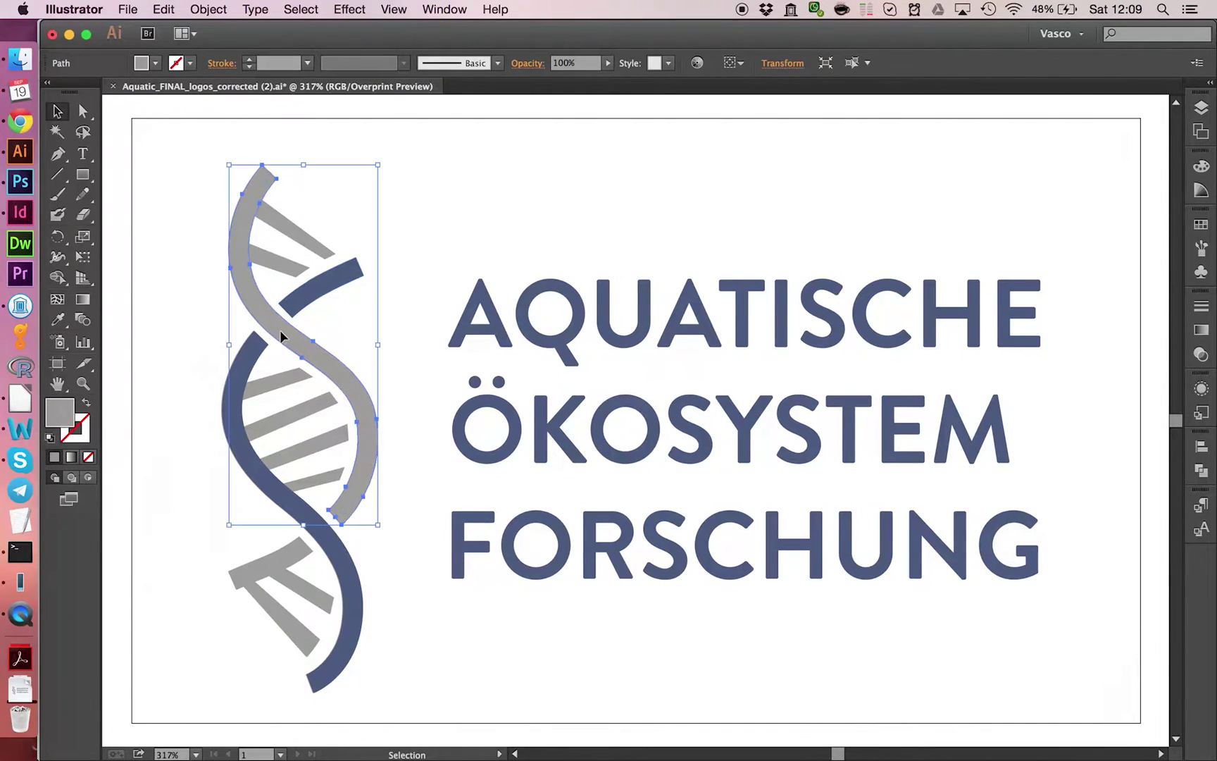
{"action": "left_click_drag", "start_coordinate": [280, 330], "coordinate": [253, 329]}
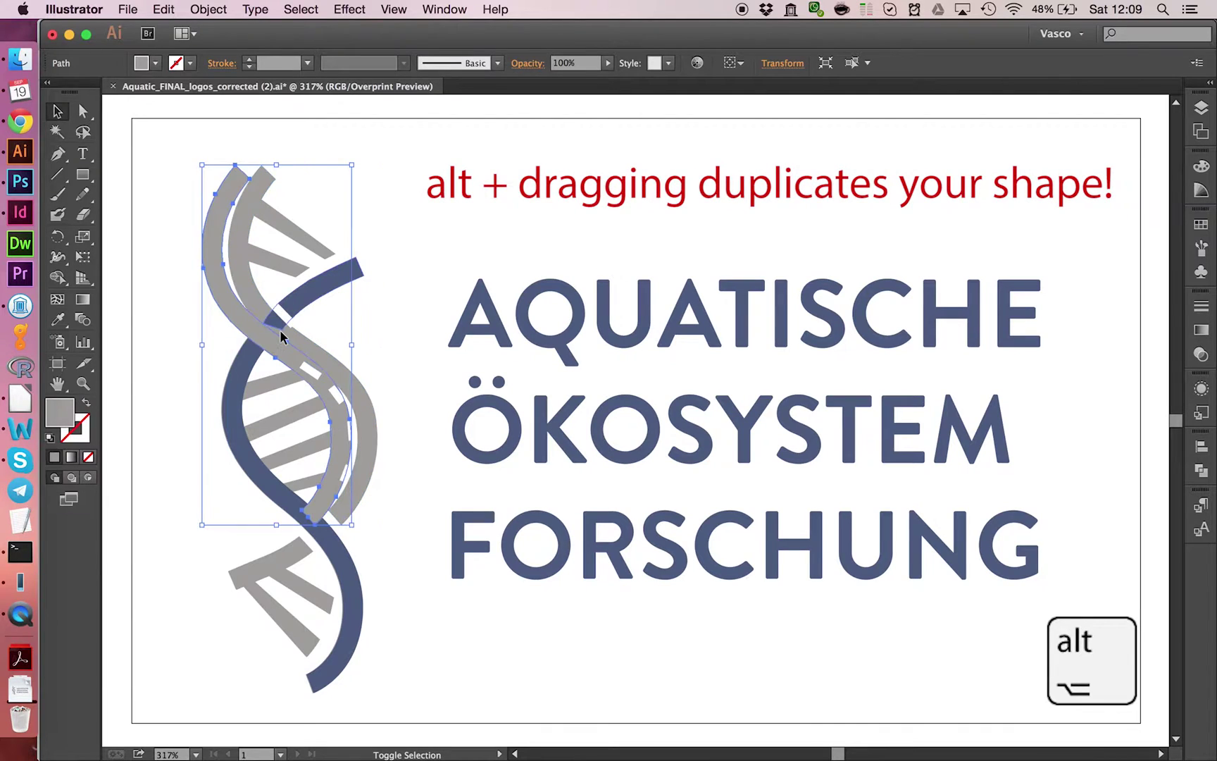
{"action": "left_click", "coordinate": [342, 312]}
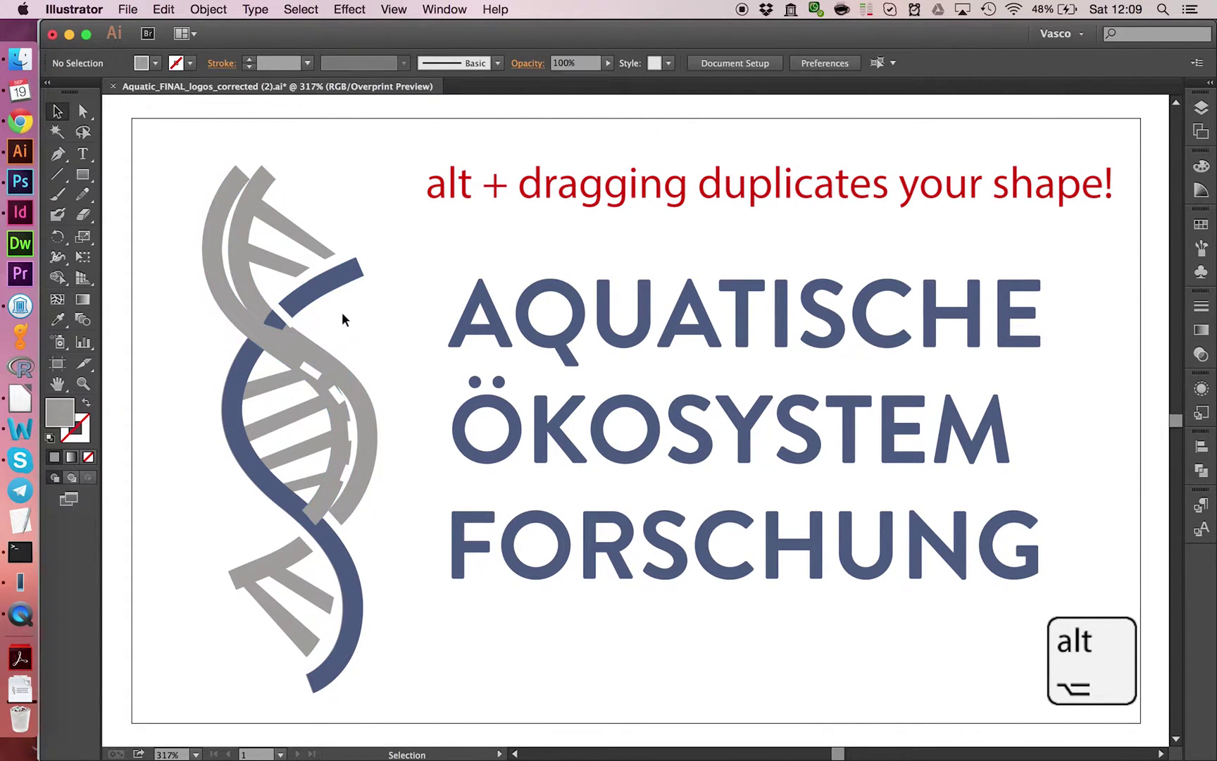
{"action": "left_click", "coordinate": [317, 352]}
{"action": "key", "text": "Delete"}
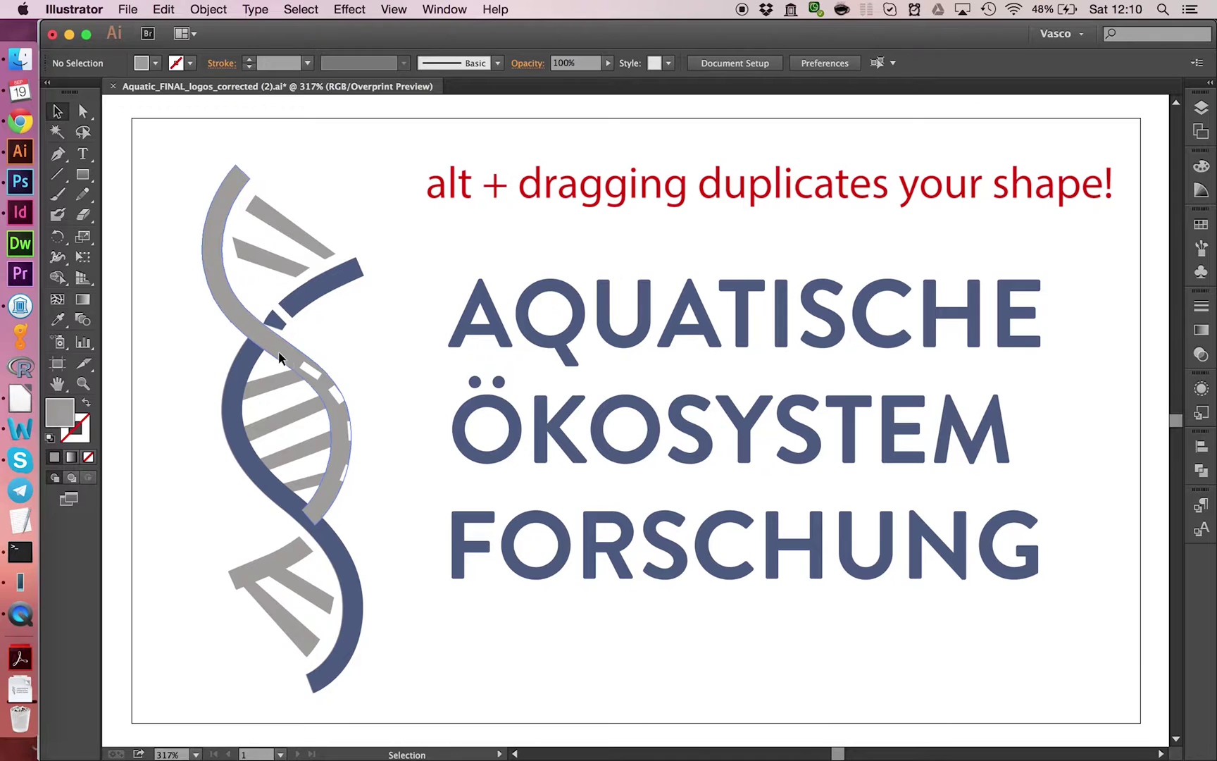
{"action": "left_click", "coordinate": [280, 356]}
{"action": "key", "text": "shift+Right"}
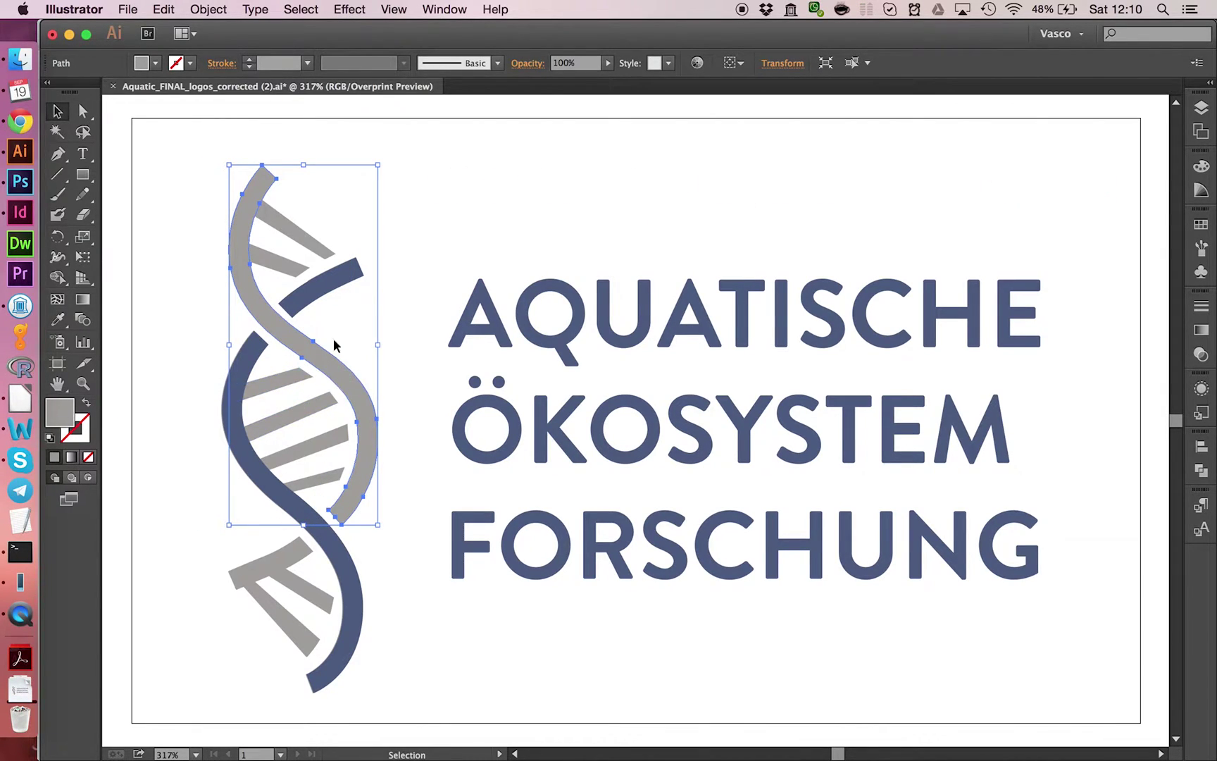
{"action": "left_click", "coordinate": [356, 329]}
Step: Delete the long blue lower strand after checking the grey rungs above it
{"action": "left_click", "coordinate": [291, 374]}
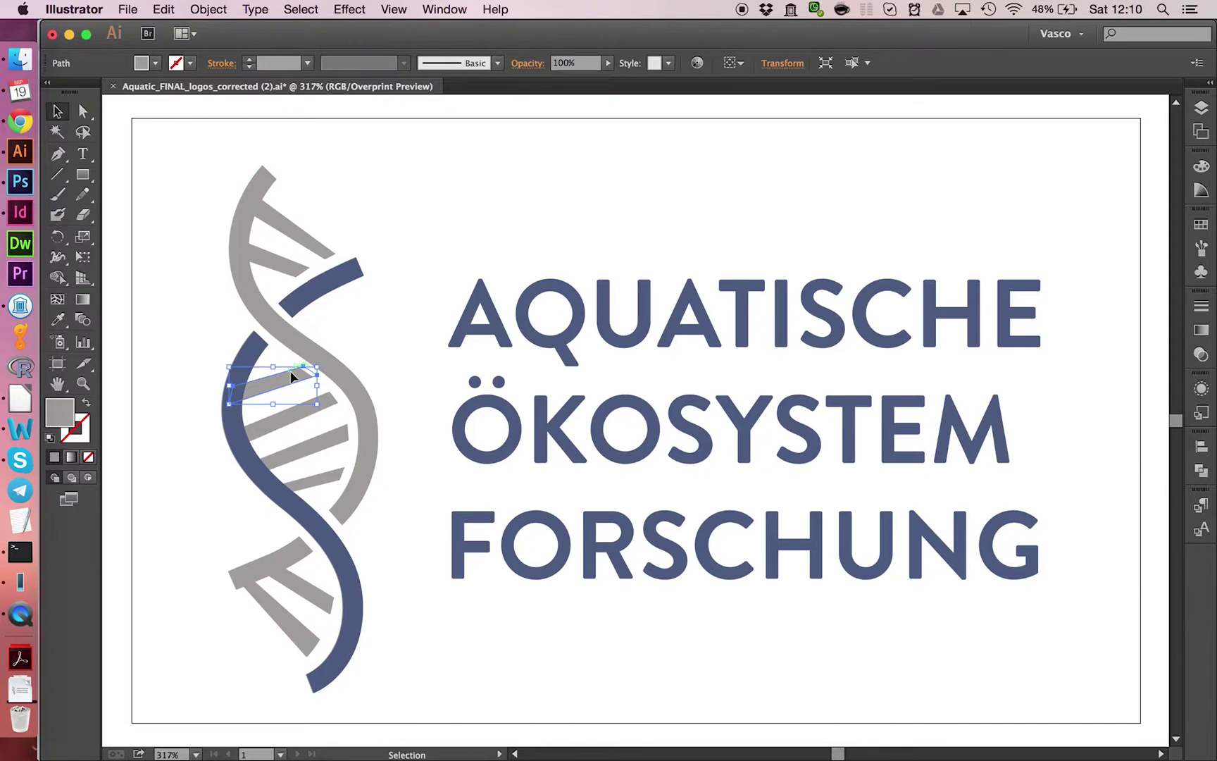
{"action": "left_click", "coordinate": [284, 422]}
{"action": "left_click", "coordinate": [285, 423]}
{"action": "left_click", "coordinate": [305, 453]}
{"action": "left_click", "coordinate": [307, 457]}
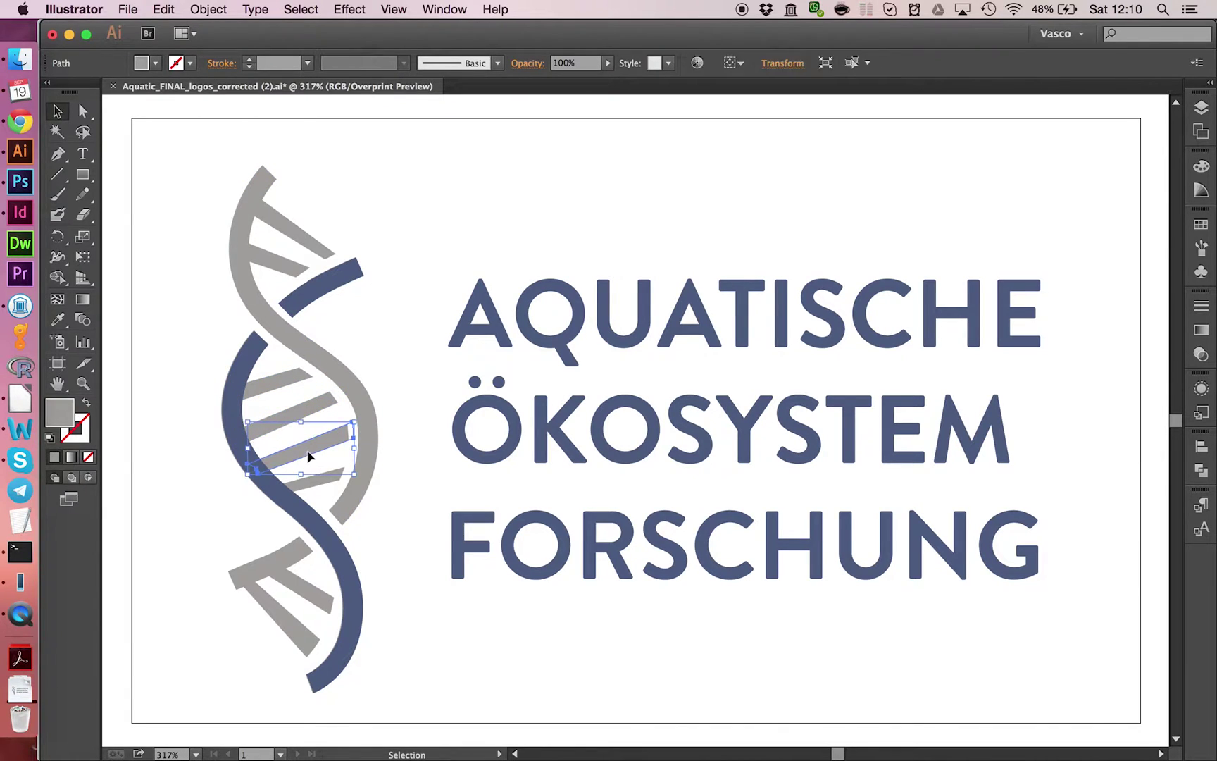
{"action": "left_click", "coordinate": [310, 461]}
{"action": "left_click", "coordinate": [300, 510]}
{"action": "key", "text": "Delete"}
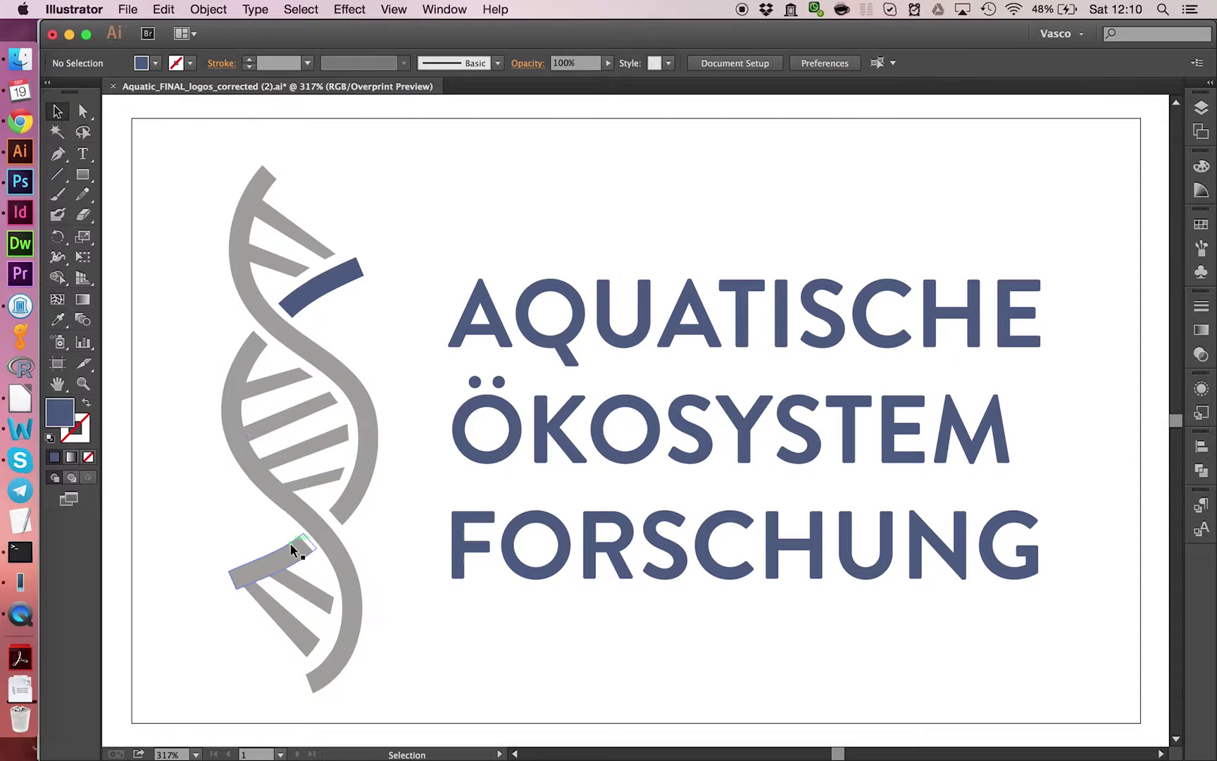
Step: Select the lower-left grey strand and the rungs below it in turn
{"action": "left_click", "coordinate": [289, 555]}
{"action": "left_click", "coordinate": [296, 576]}
{"action": "left_click", "coordinate": [304, 594]}
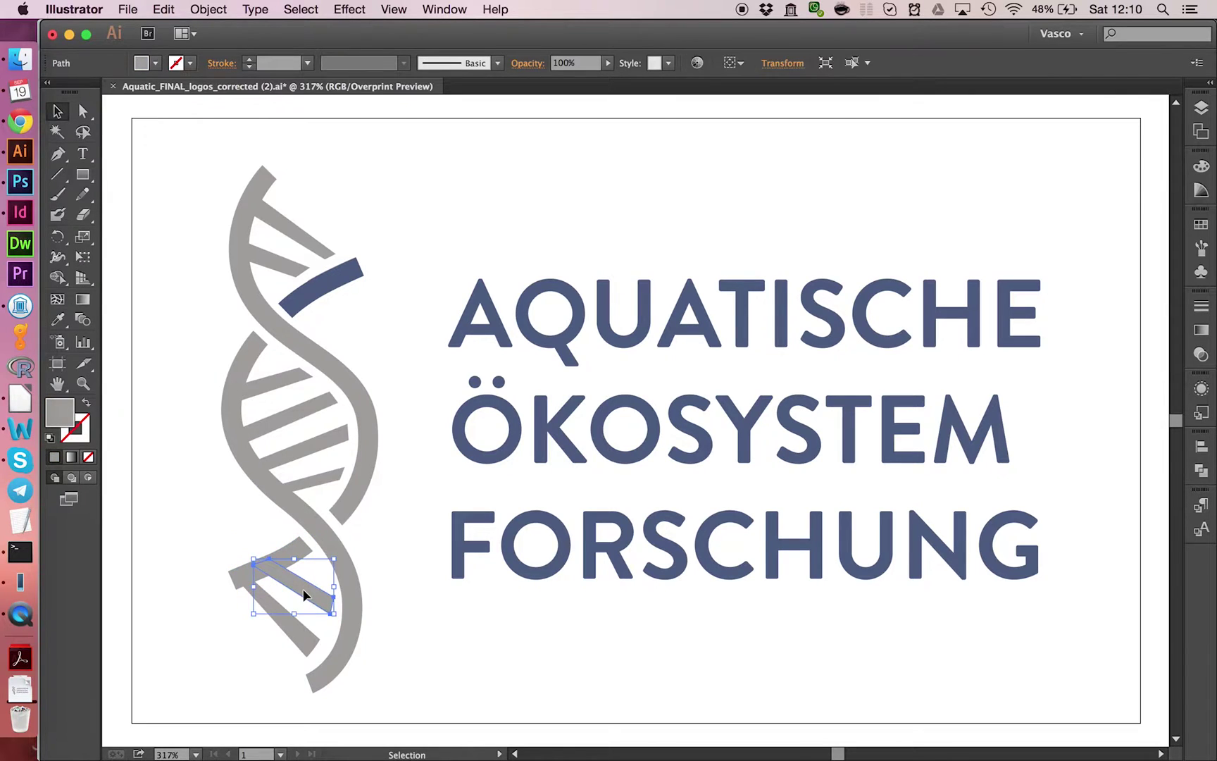
{"action": "left_click", "coordinate": [290, 614]}
{"action": "left_click", "coordinate": [285, 631]}
Step: Eyedrop the dark blue of the upper piece onto the lower-left grey strand
{"action": "left_click", "coordinate": [321, 525]}
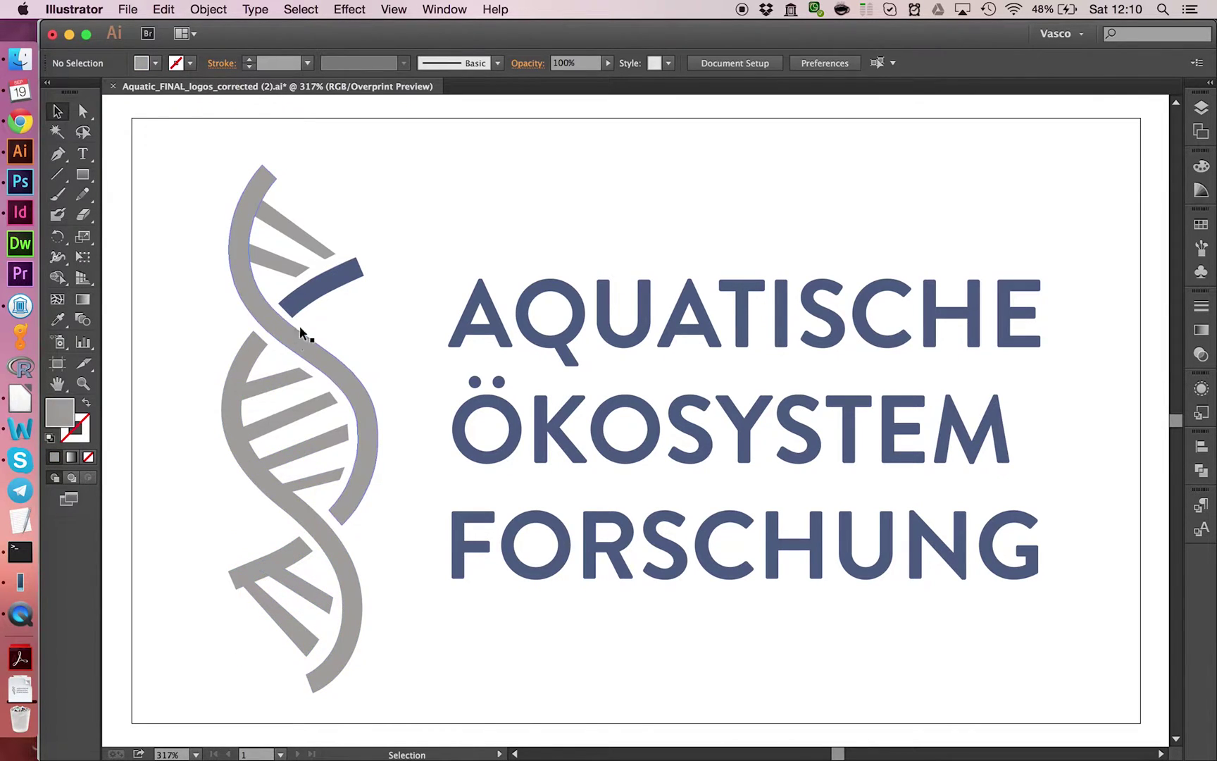
{"action": "left_click", "coordinate": [240, 363]}
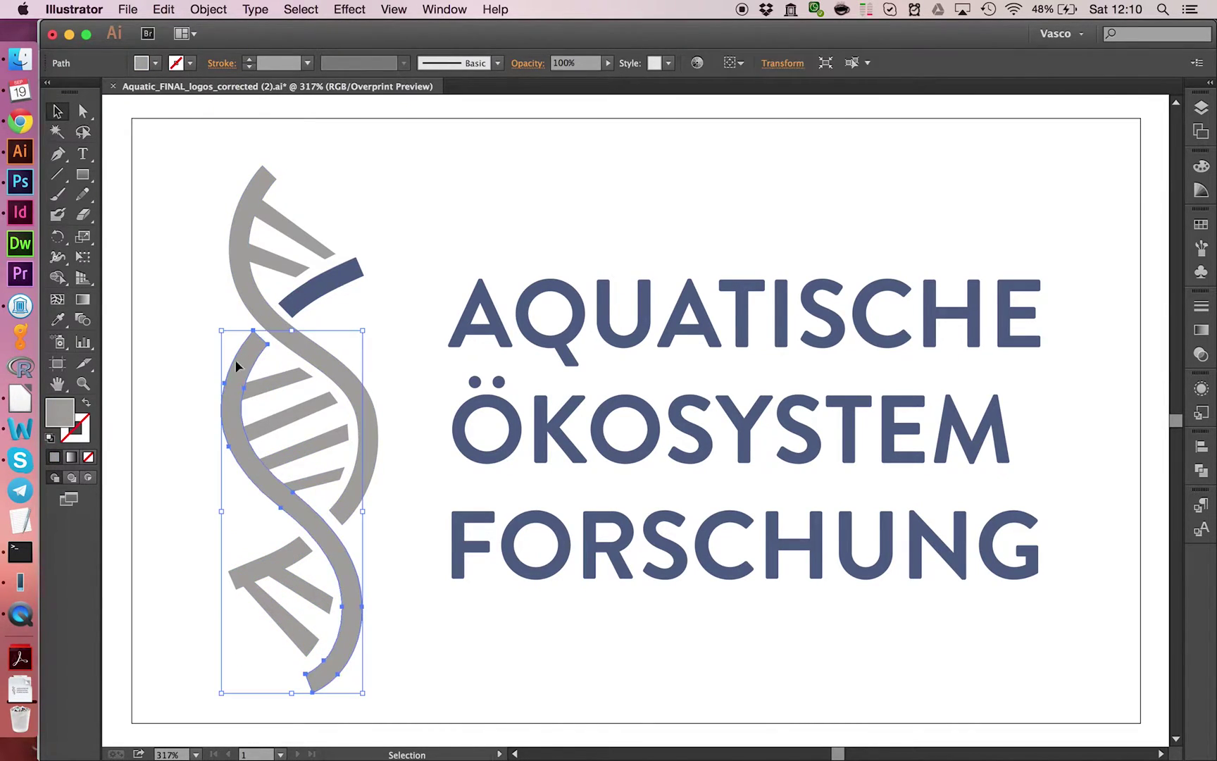
{"action": "left_click", "coordinate": [56, 323]}
{"action": "left_click", "coordinate": [318, 287]}
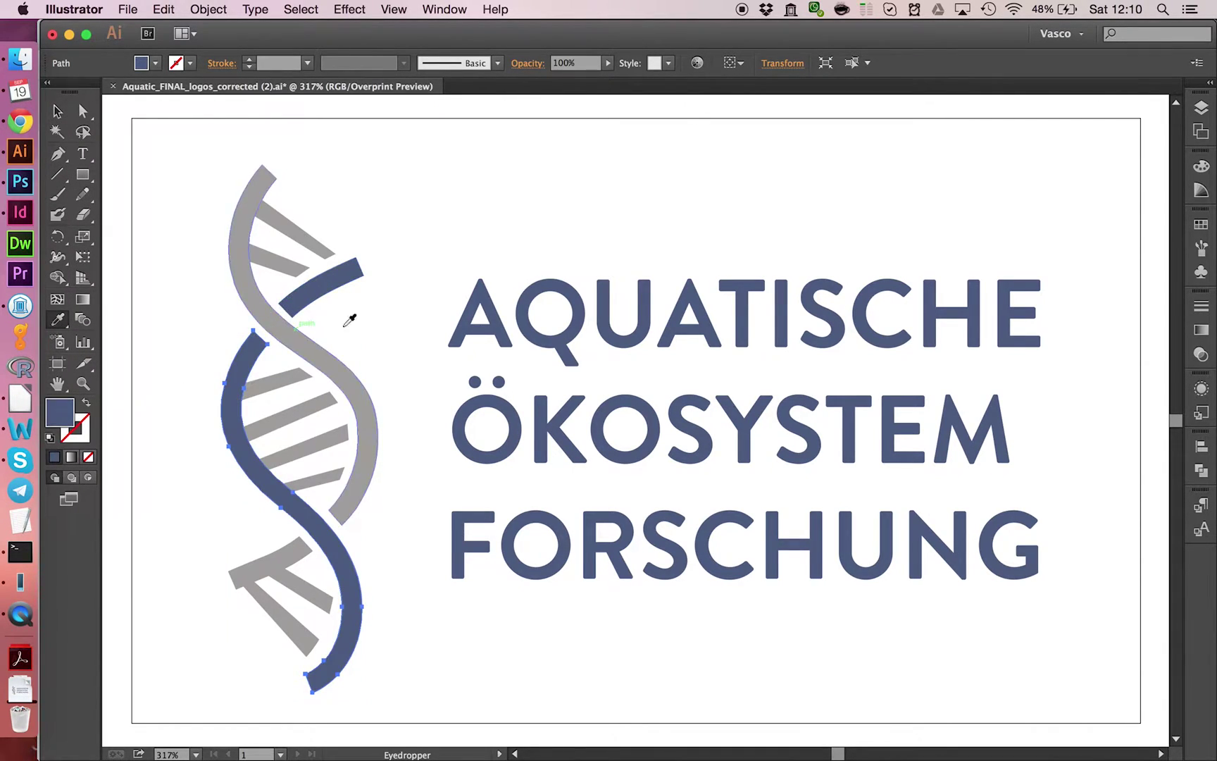
{"action": "key", "text": "v"}
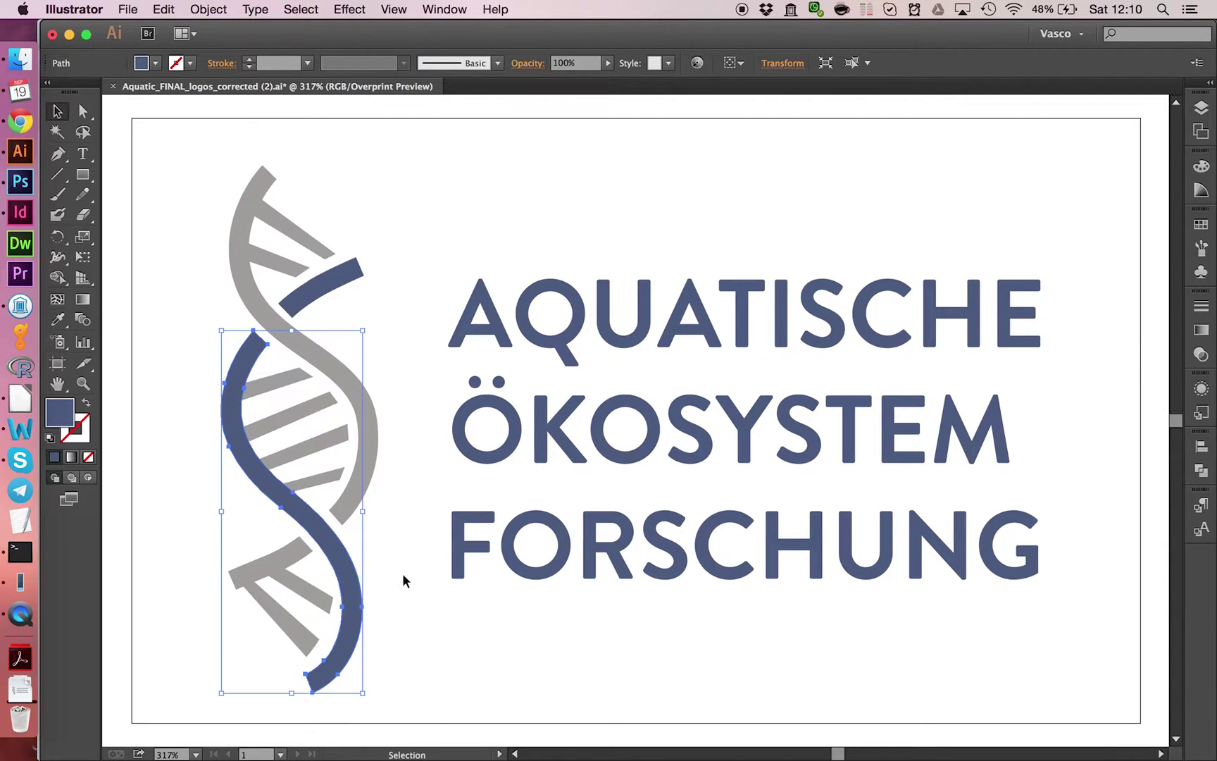
{"action": "left_click", "coordinate": [405, 579]}
{"action": "left_click_drag", "start_coordinate": [191, 147], "coordinate": [374, 677]}
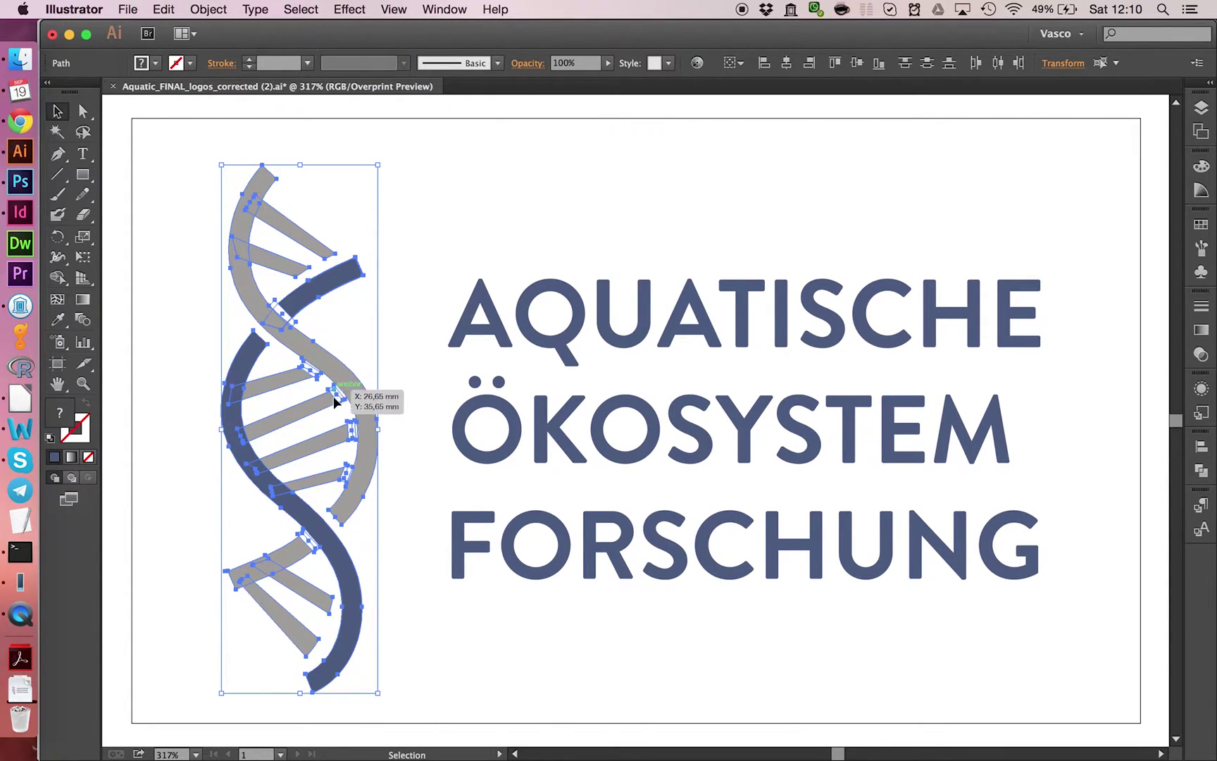
{"action": "left_click", "coordinate": [196, 303]}
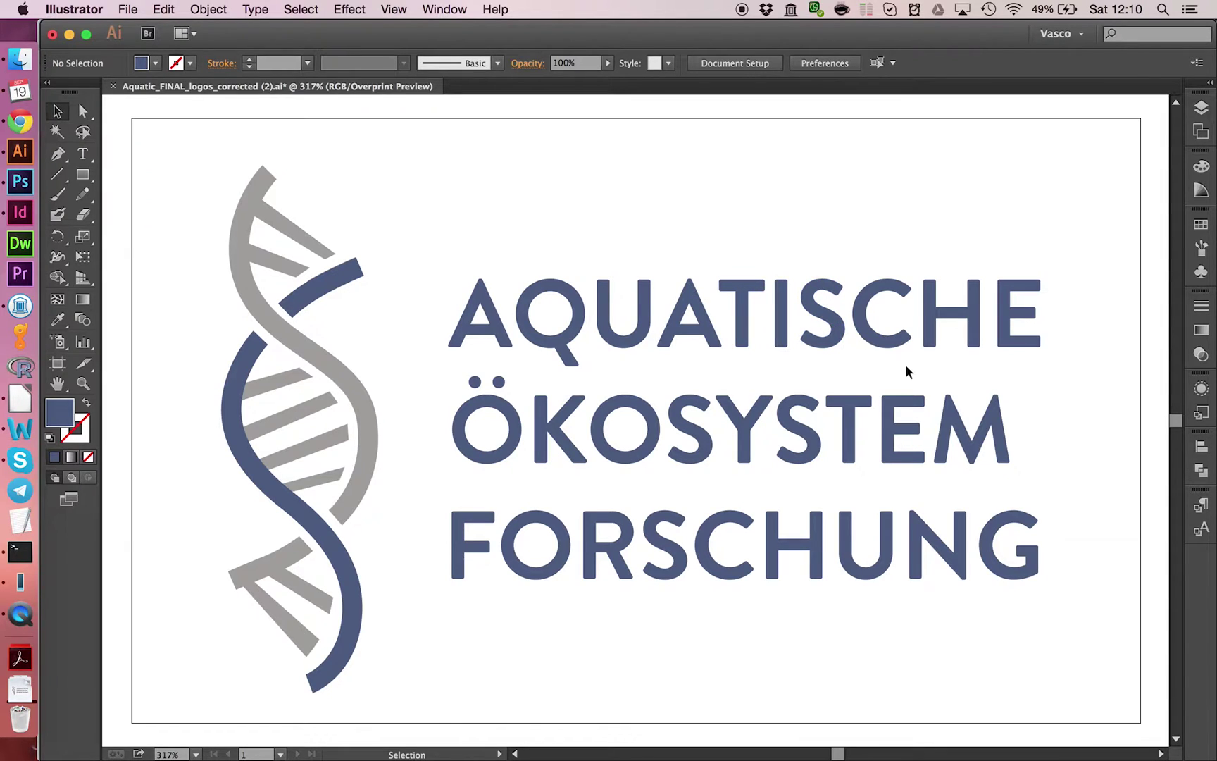
Step: Open the Pathfinder panel and Unite the upper grey strand with its rungs
{"action": "left_click", "coordinate": [1201, 471]}
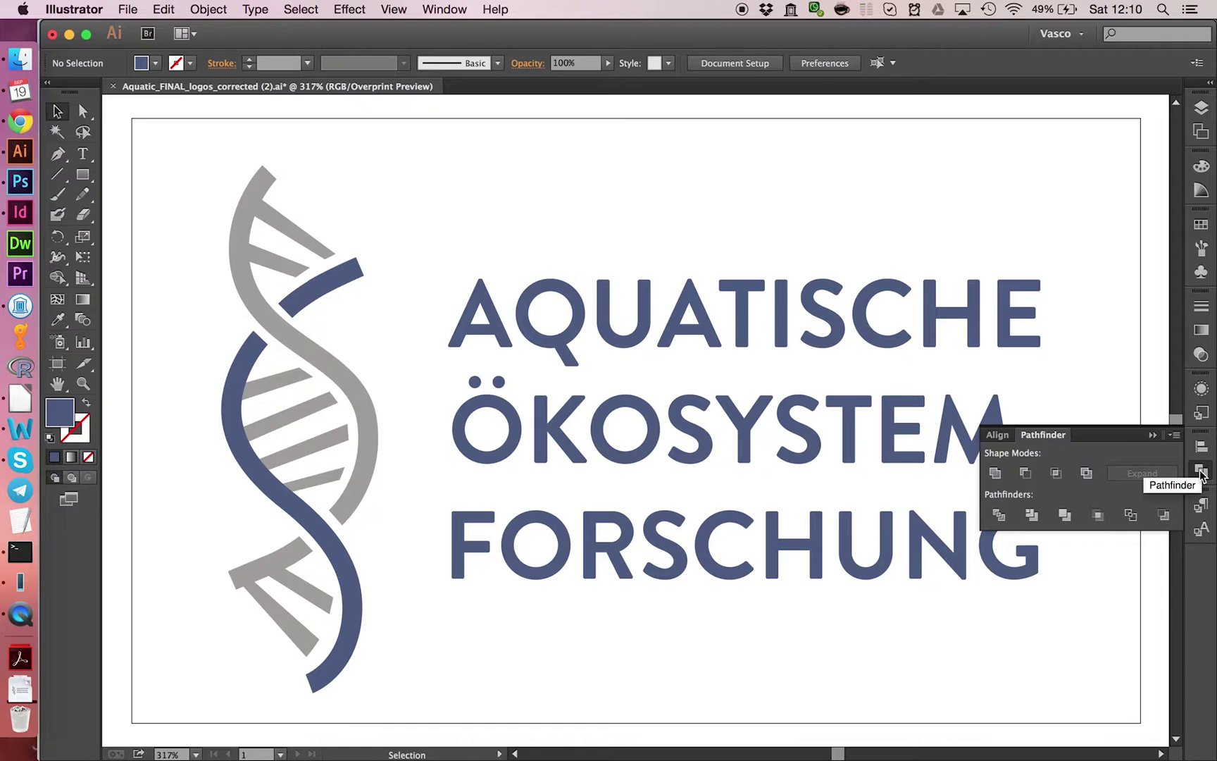
{"action": "left_click", "coordinate": [437, 10]}
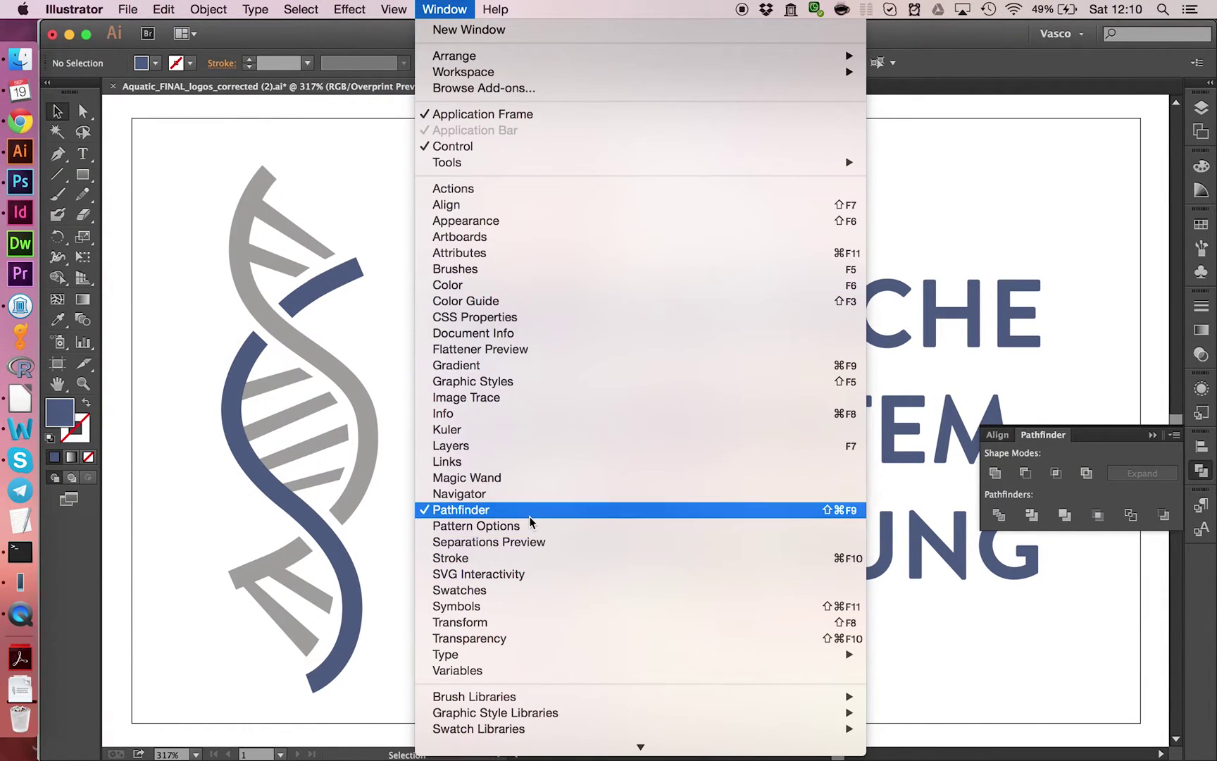
{"action": "left_click", "coordinate": [350, 314]}
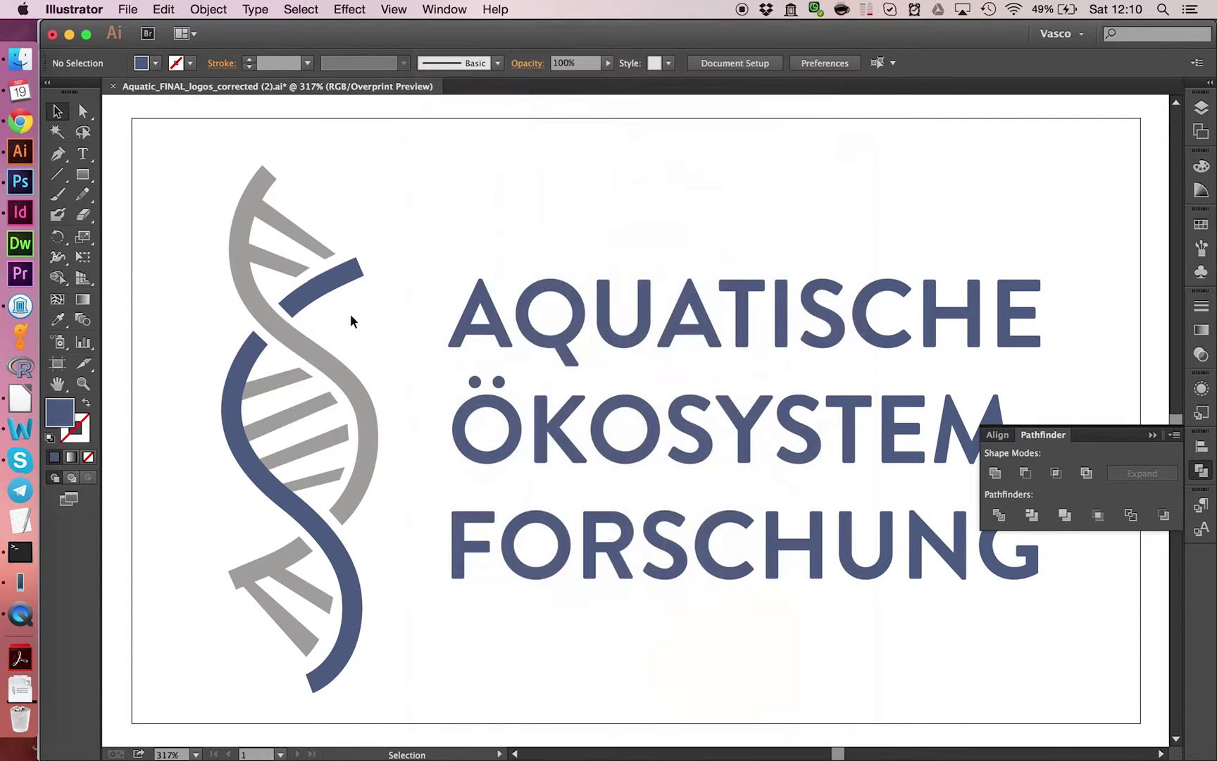
{"action": "left_click_drag", "start_coordinate": [200, 189], "coordinate": [282, 265]}
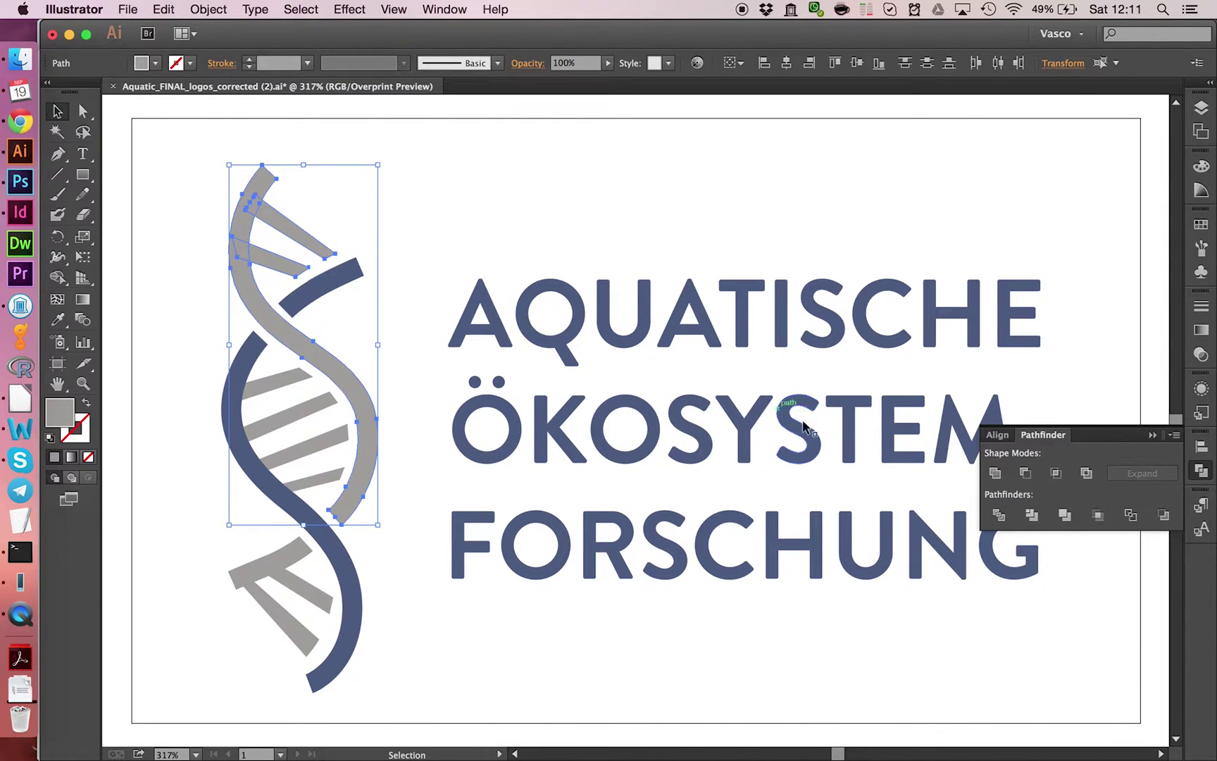
{"action": "left_click", "coordinate": [996, 479]}
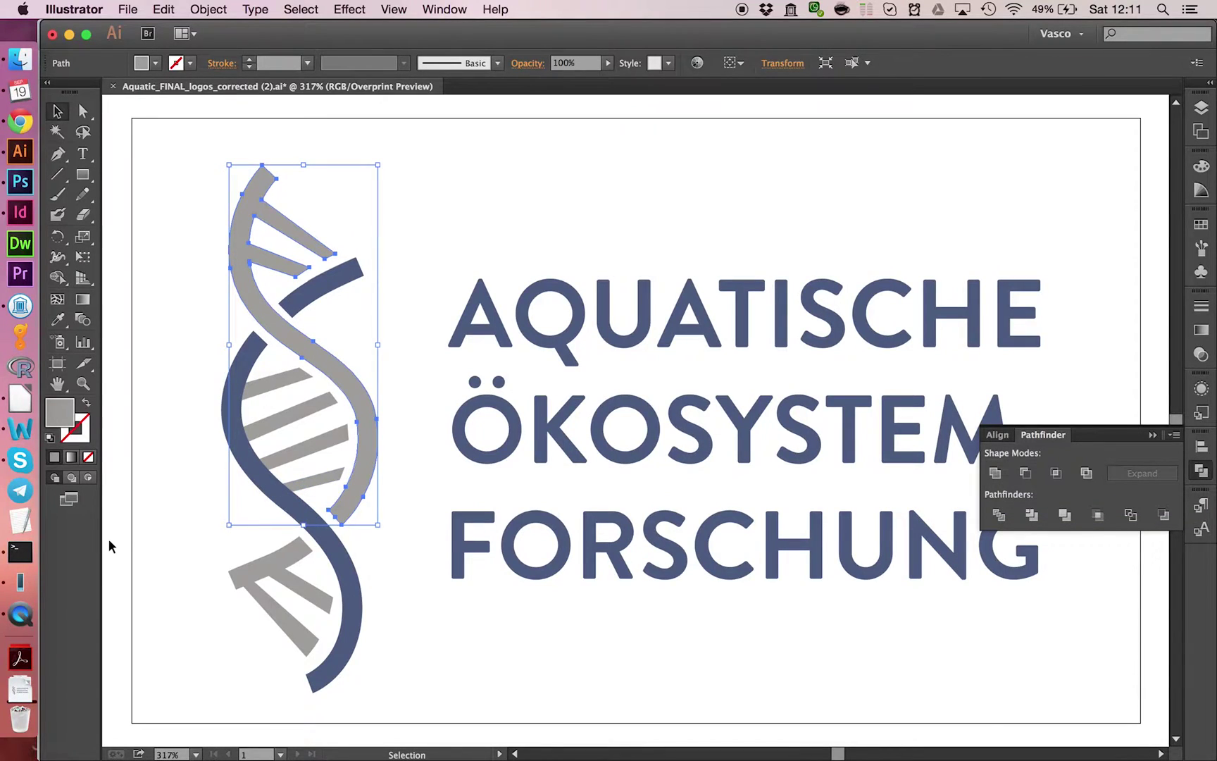
Step: Unite the lower grey rung pieces into a single shape
{"action": "left_click_drag", "start_coordinate": [158, 530], "coordinate": [288, 611]}
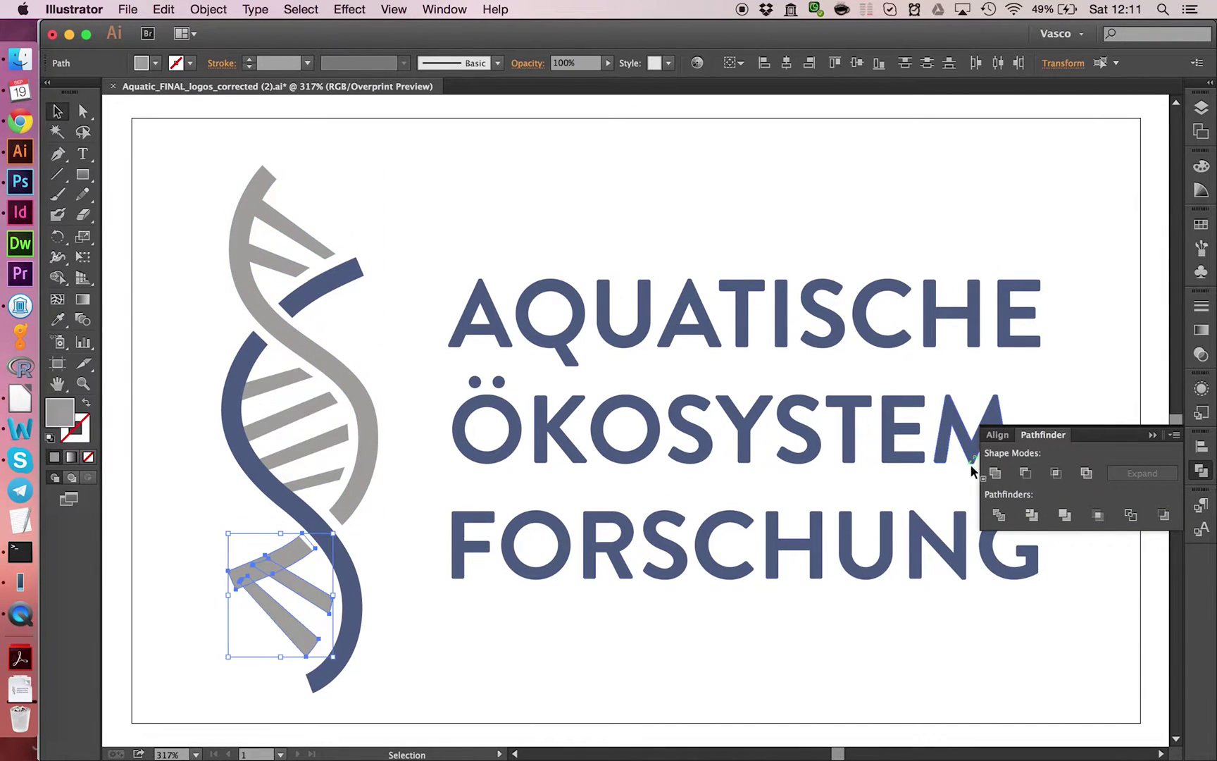
{"action": "left_click", "coordinate": [995, 473]}
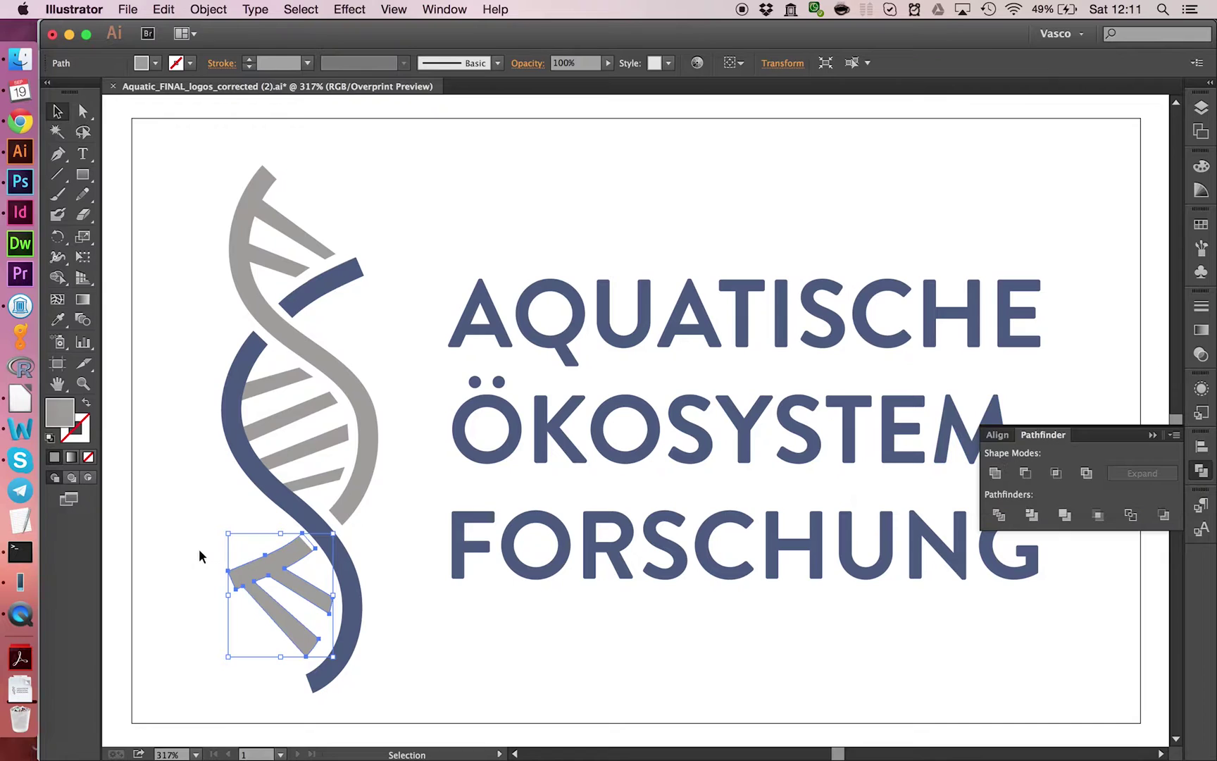
{"action": "left_click", "coordinate": [186, 534]}
{"action": "left_click_drag", "start_coordinate": [175, 257], "coordinate": [380, 584]}
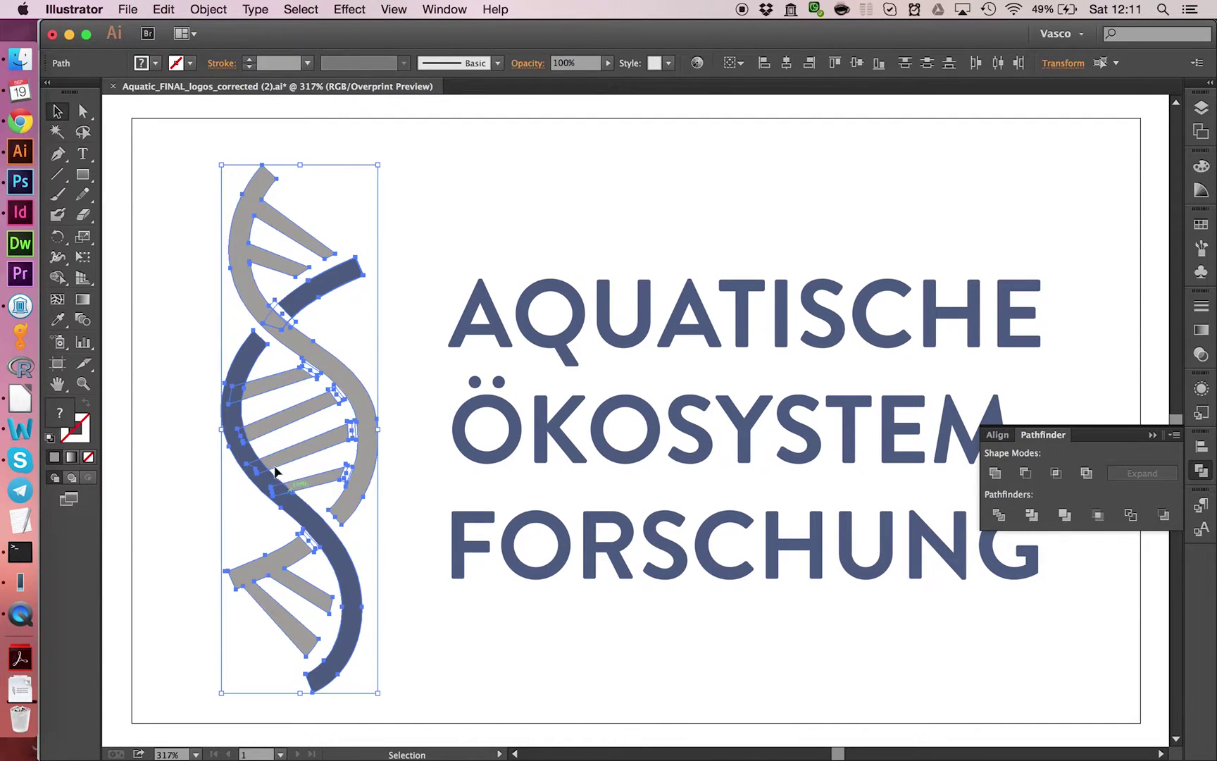
Step: Zoom in on the DNA helix where the blue strand crosses the grey rungs
{"action": "left_click", "coordinate": [169, 355]}
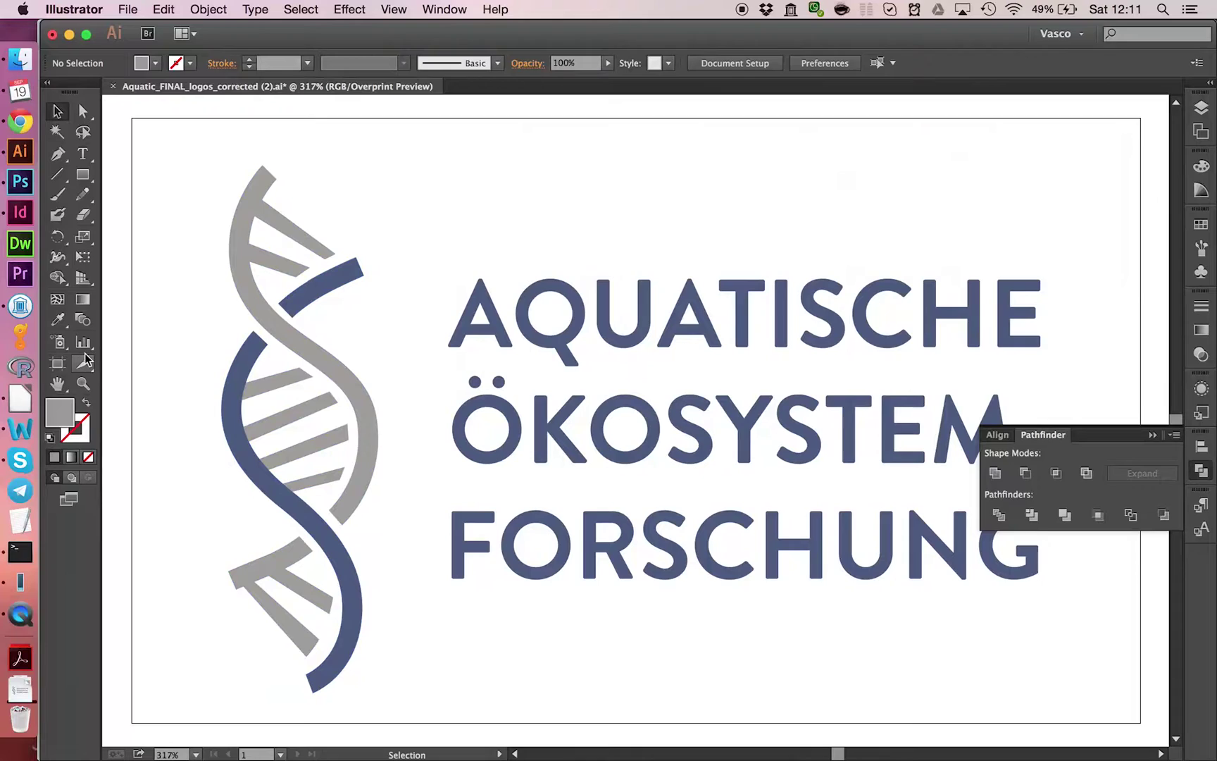
{"action": "key", "text": "z"}
{"action": "left_click_drag", "start_coordinate": [176, 290], "coordinate": [423, 544]}
{"action": "left_click", "coordinate": [57, 110]}
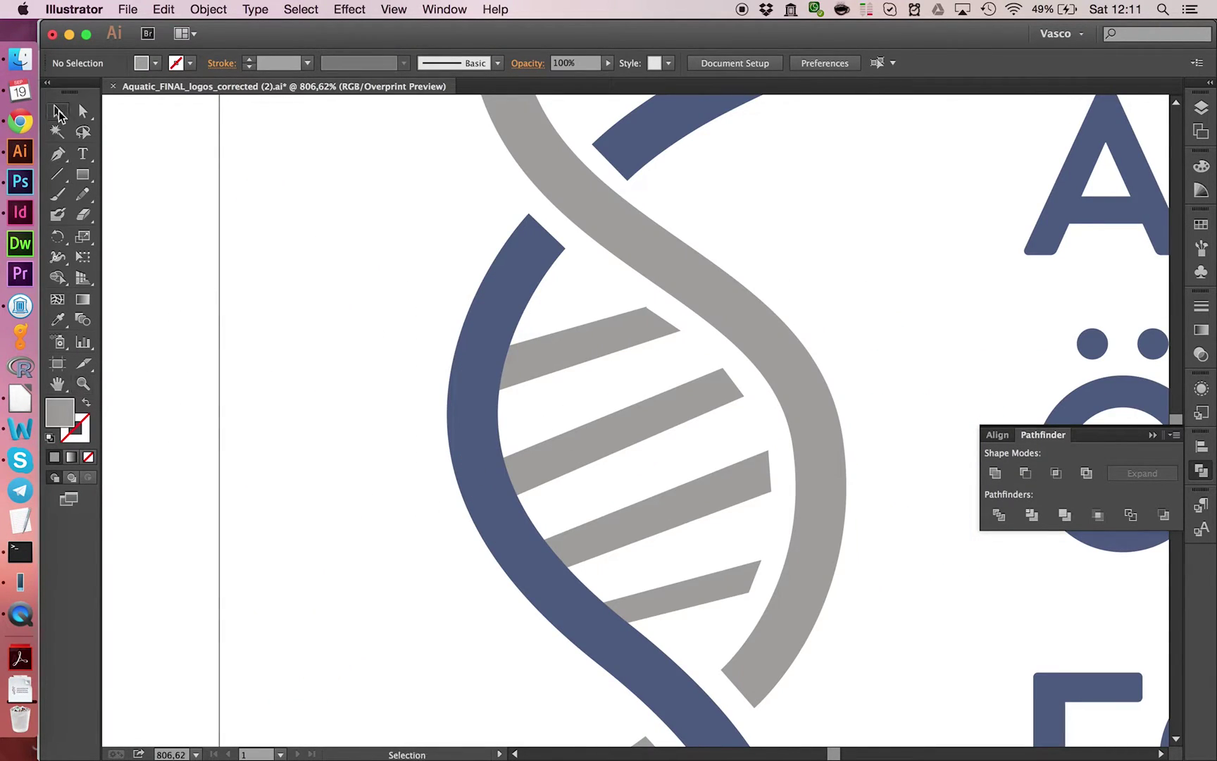
{"action": "left_click_drag", "start_coordinate": [308, 271], "coordinate": [570, 473]}
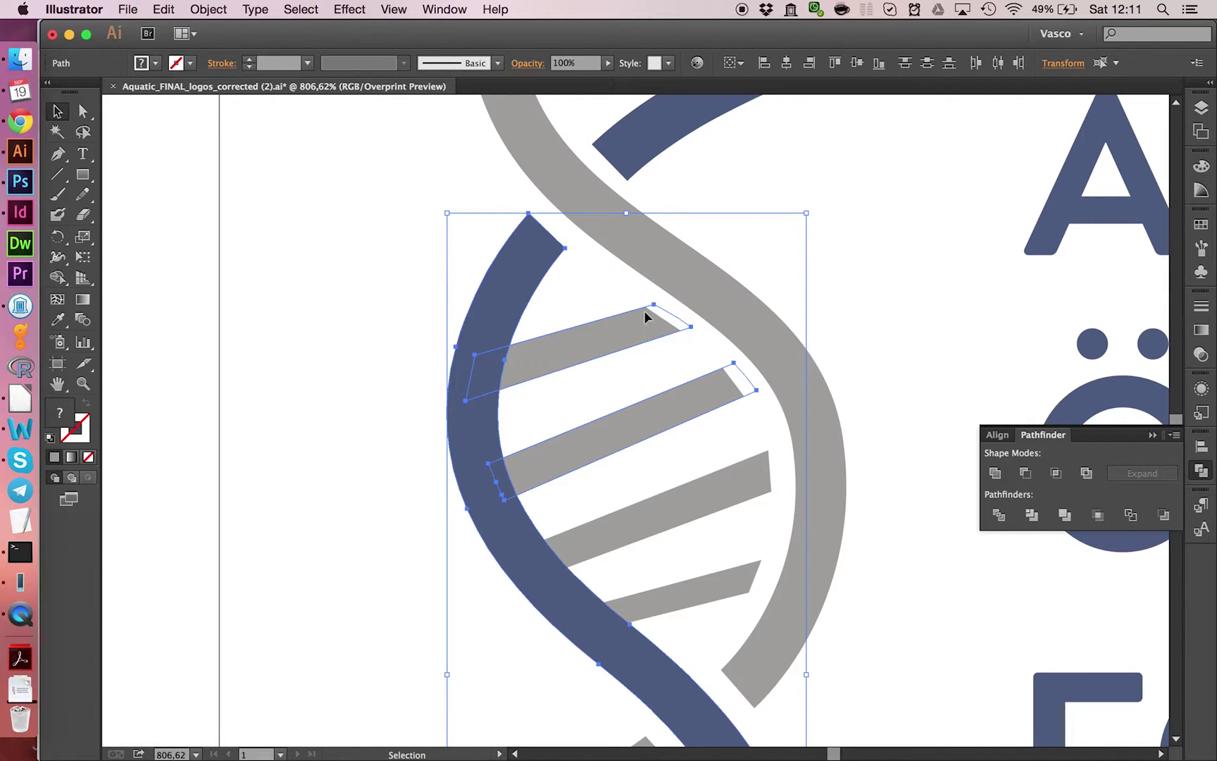
Step: Copy the blue strand, then select it with four overlapping grey rungs and two small end pieces
{"action": "left_click", "coordinate": [486, 417]}
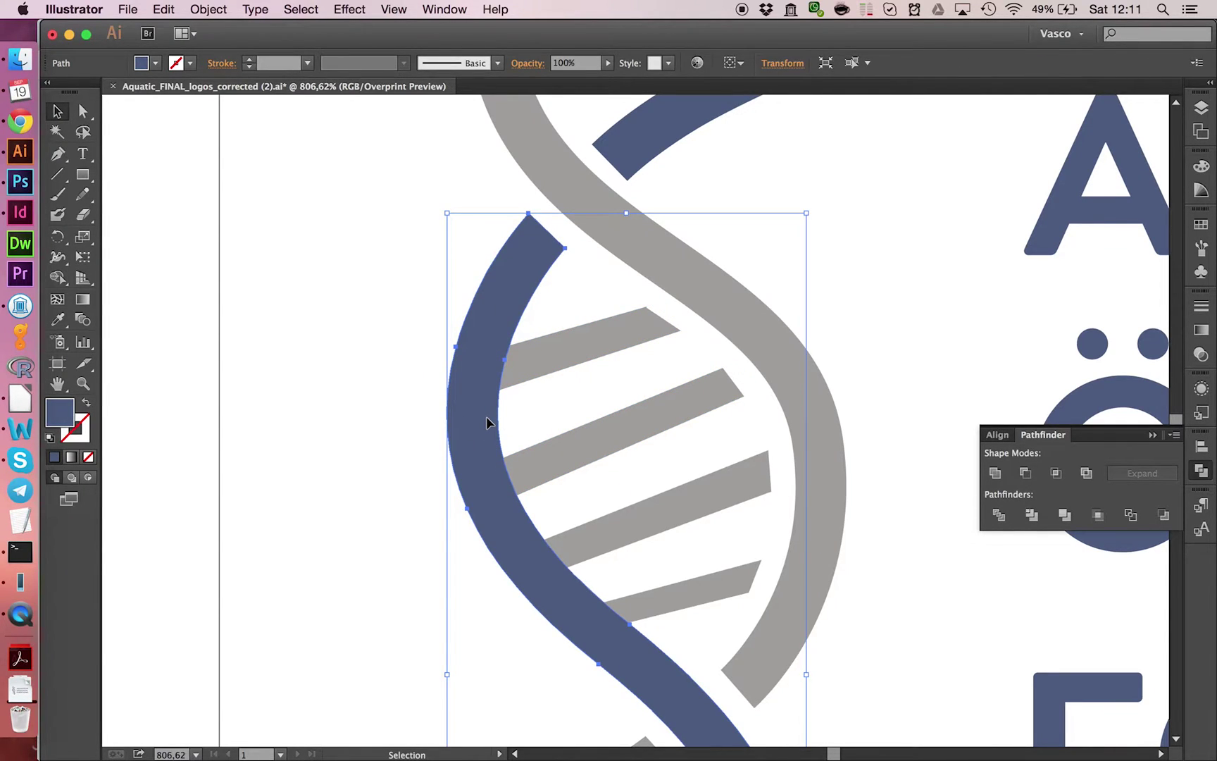
{"action": "mouse_move", "coordinate": [487, 418]}
{"action": "left_mouse_down"}
{"action": "mouse_move", "coordinate": [246, 392]}
{"action": "mouse_move", "coordinate": [264, 431]}
{"action": "mouse_move", "coordinate": [493, 447]}
{"action": "mouse_move", "coordinate": [480, 443]}
{"action": "left_mouse_up"}
{"action": "left_click", "coordinate": [574, 356], "text": "shift"}
{"action": "left_click", "coordinate": [614, 435], "text": "shift"}
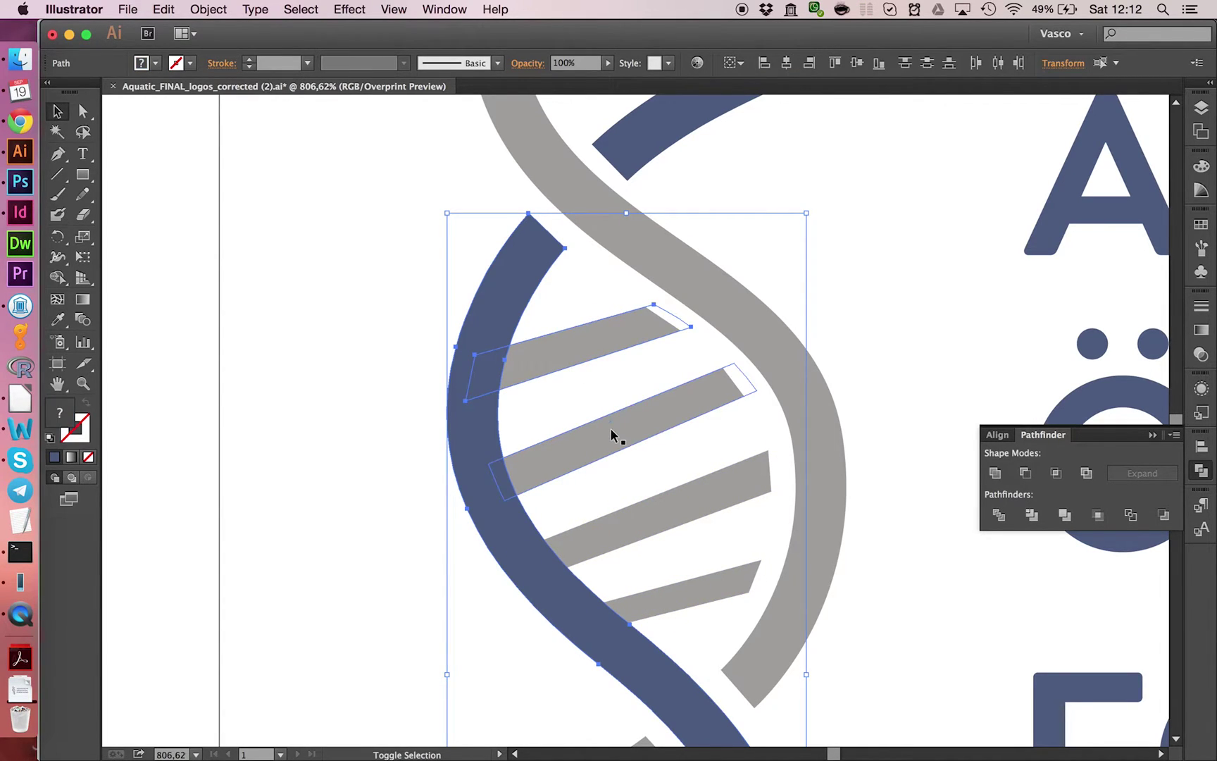
{"action": "left_click", "coordinate": [639, 515], "text": "shift"}
{"action": "left_click", "coordinate": [679, 585], "text": "shift"}
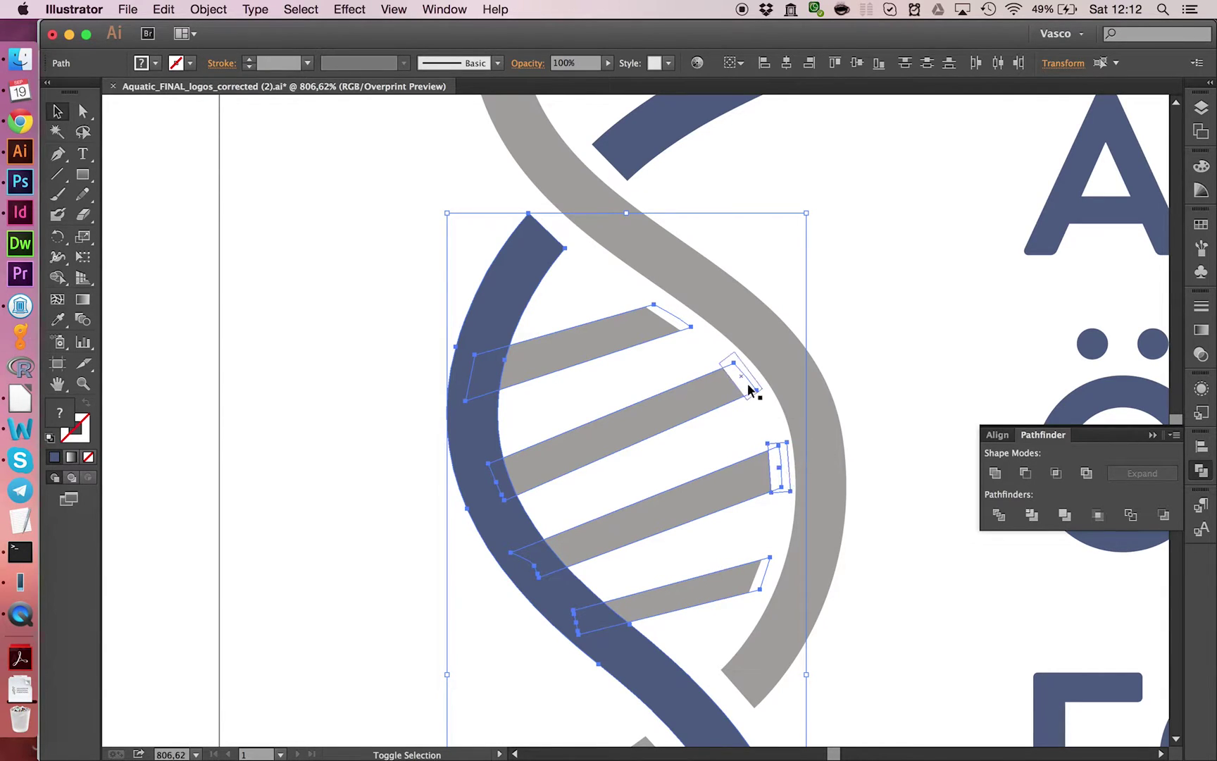
{"action": "left_click", "coordinate": [666, 325], "text": "shift"}
{"action": "left_click", "coordinate": [675, 314], "text": "shift"}
{"action": "left_click", "coordinate": [772, 576], "text": "shift"}
Step: Apply Pathfinder Divide, enter the group, and delete the three dark blue strand pieces
{"action": "left_click", "coordinate": [999, 516]}
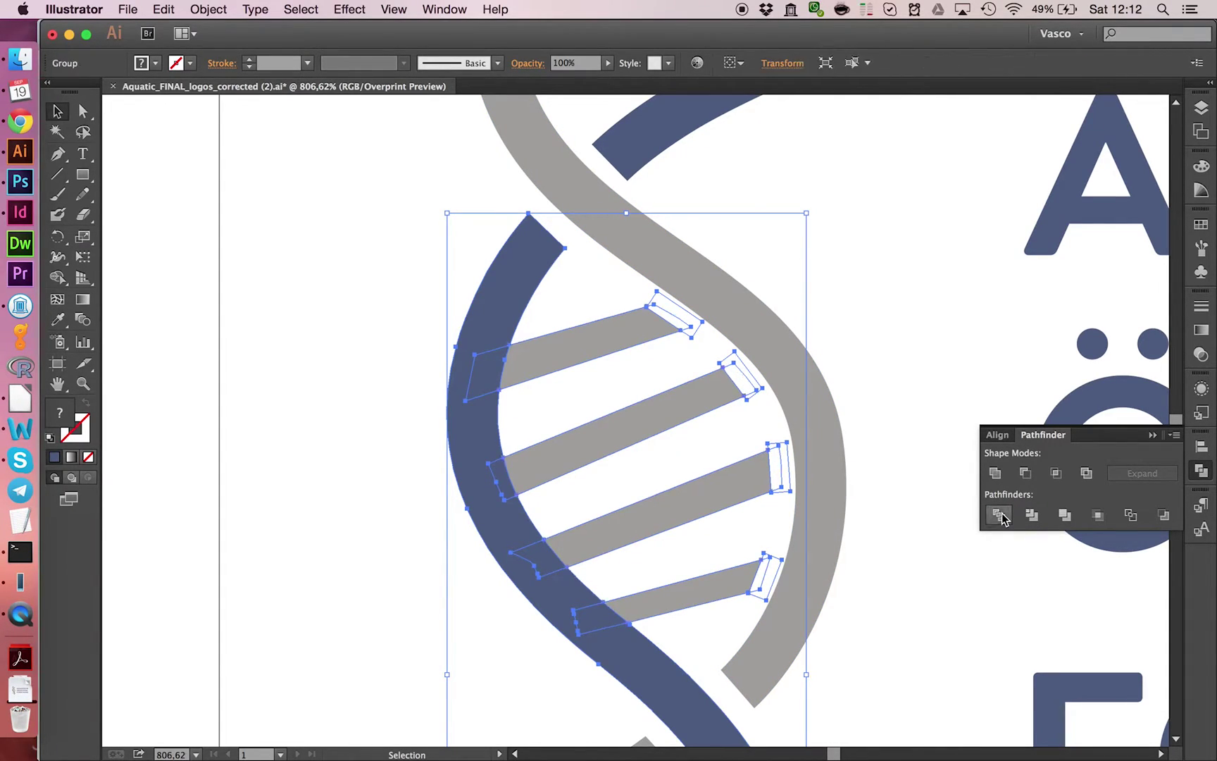
{"action": "double_click", "coordinate": [527, 370]}
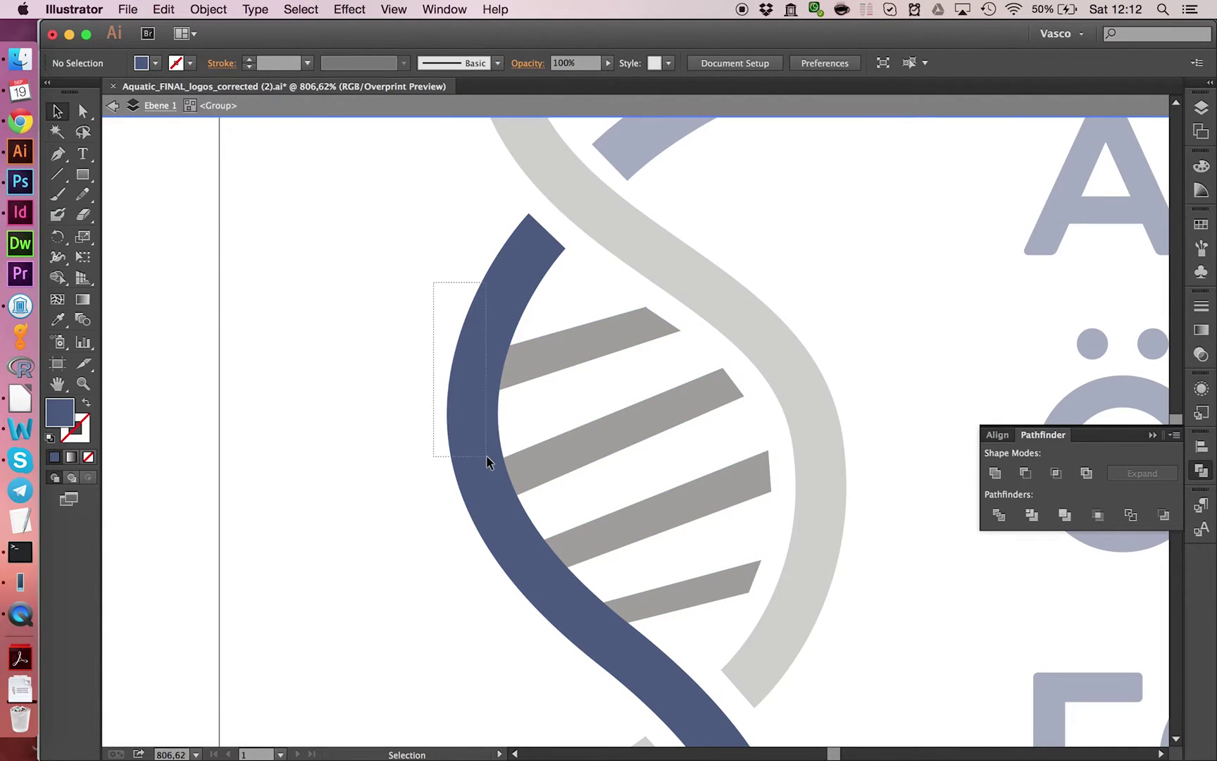
{"action": "left_click_drag", "start_coordinate": [486, 456], "coordinate": [498, 496]}
{"action": "key", "text": "BackSpace"}
{"action": "key", "text": "BackSpace"}
{"action": "left_click", "coordinate": [532, 560]}
{"action": "key", "text": "BackSpace"}
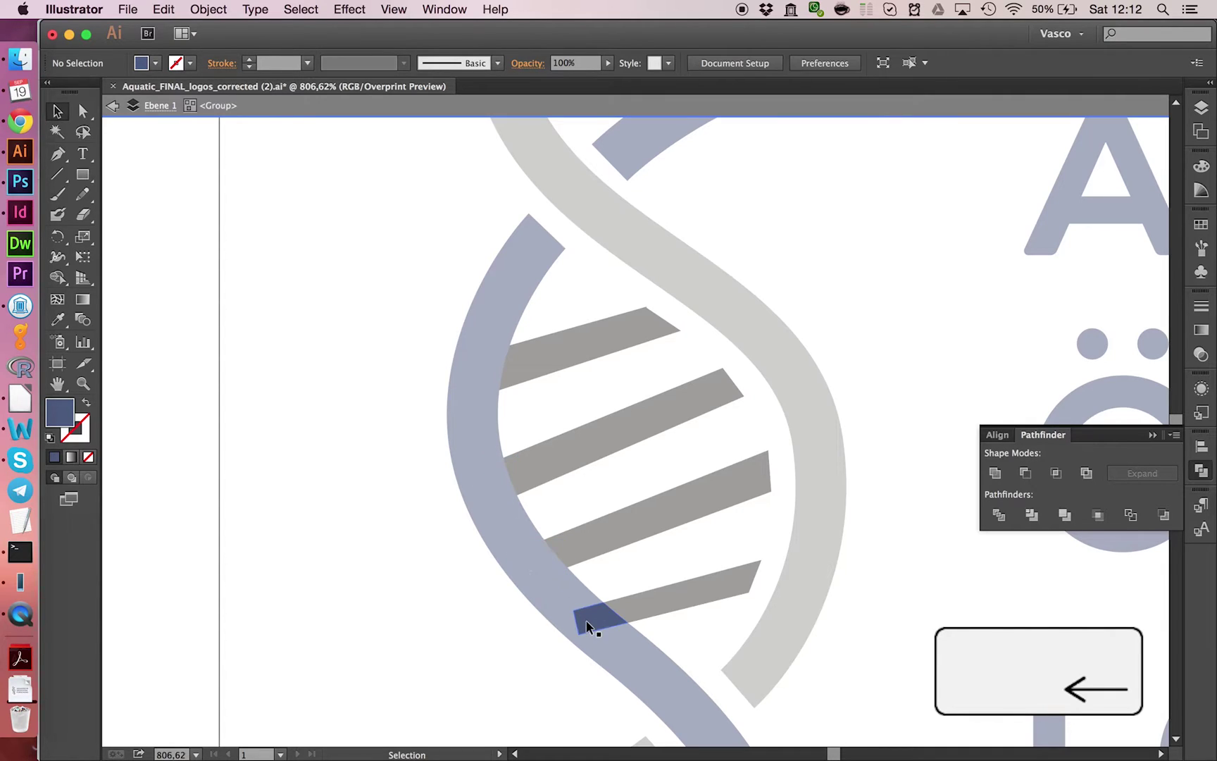
{"action": "left_click", "coordinate": [586, 620]}
Step: Delete the tiny slivers left at the ends of the grey rungs
{"action": "key", "text": "BackSpace"}
{"action": "left_click", "coordinate": [763, 584]}
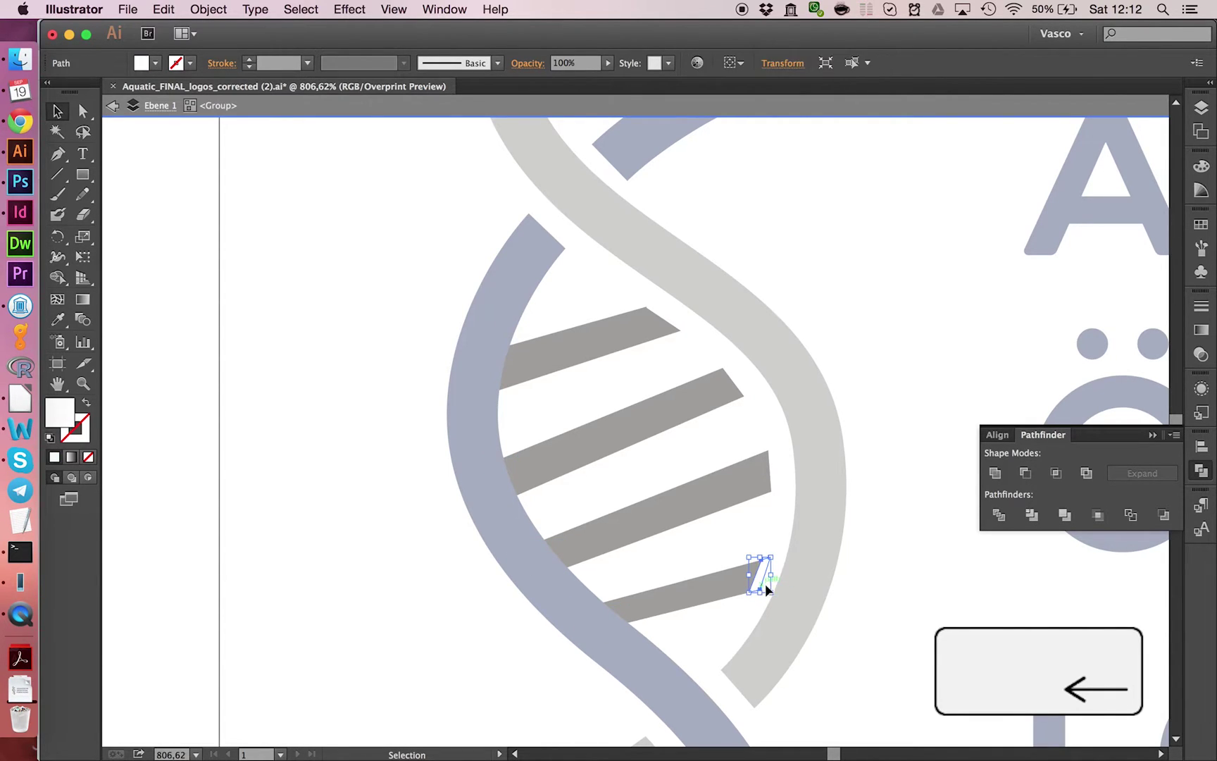
{"action": "key", "text": "BackSpace"}
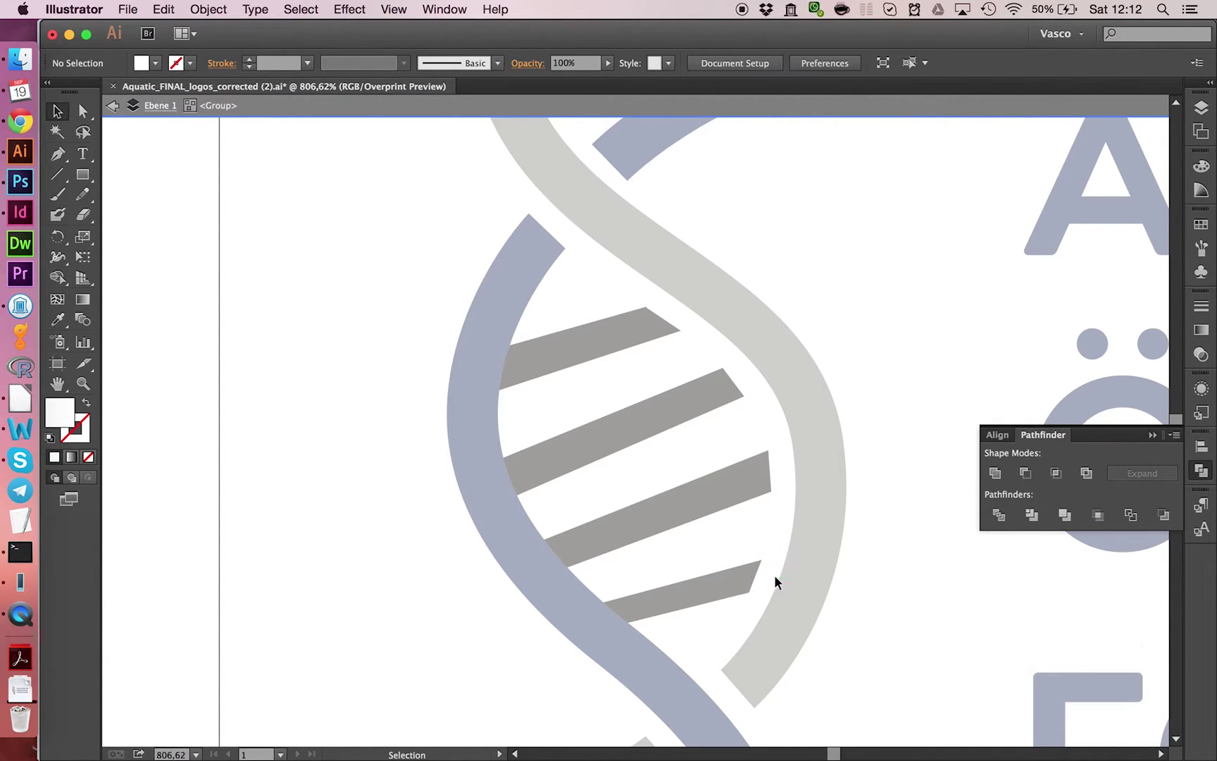
{"action": "left_click", "coordinate": [780, 461]}
{"action": "key", "text": "BackSpace"}
{"action": "left_click", "coordinate": [748, 379]}
{"action": "key", "text": "BackSpace"}
{"action": "left_click", "coordinate": [748, 371]}
{"action": "key", "text": "BackSpace"}
{"action": "left_click", "coordinate": [676, 319]}
{"action": "key", "text": "BackSpace"}
{"action": "left_click", "coordinate": [680, 324]}
{"action": "key", "text": "BackSpace"}
{"action": "left_click_drag", "start_coordinate": [603, 286], "coordinate": [673, 387]}
{"action": "left_click", "coordinate": [642, 386]}
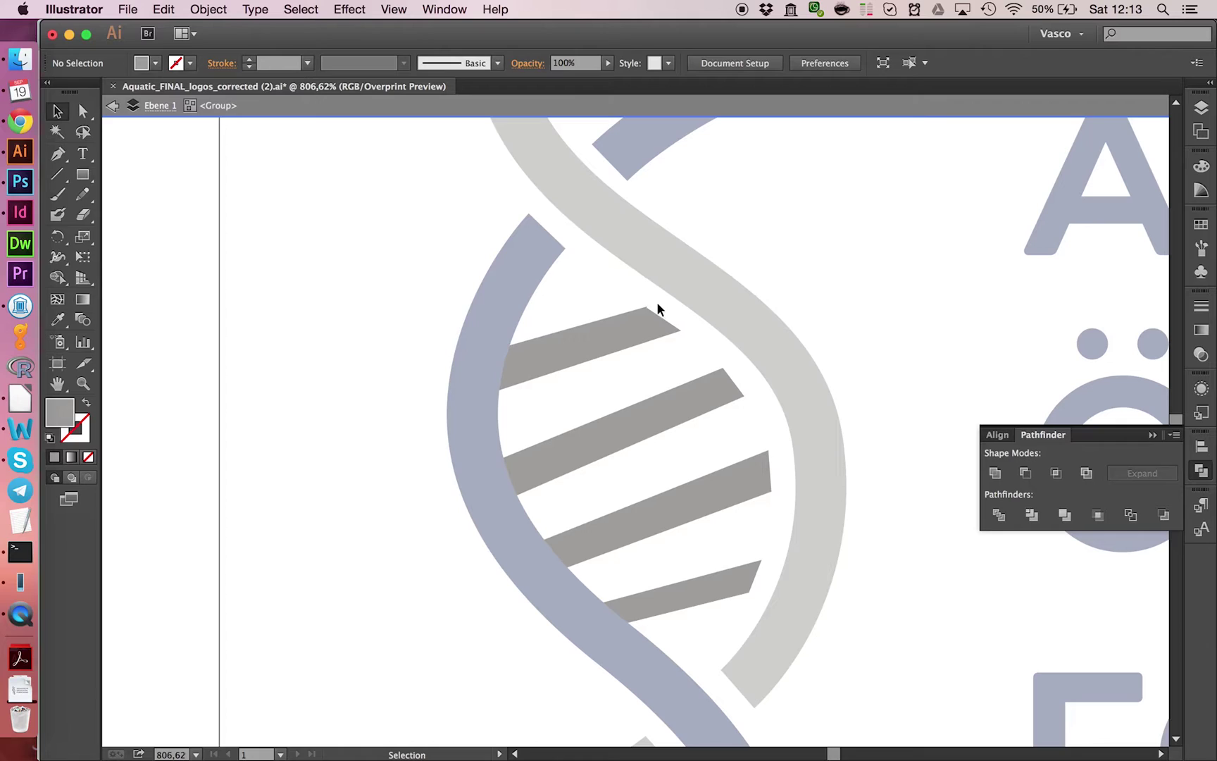
Step: Zoom far in on the top rung's end and remove its stray corner anchor point
{"action": "left_click", "coordinate": [90, 389]}
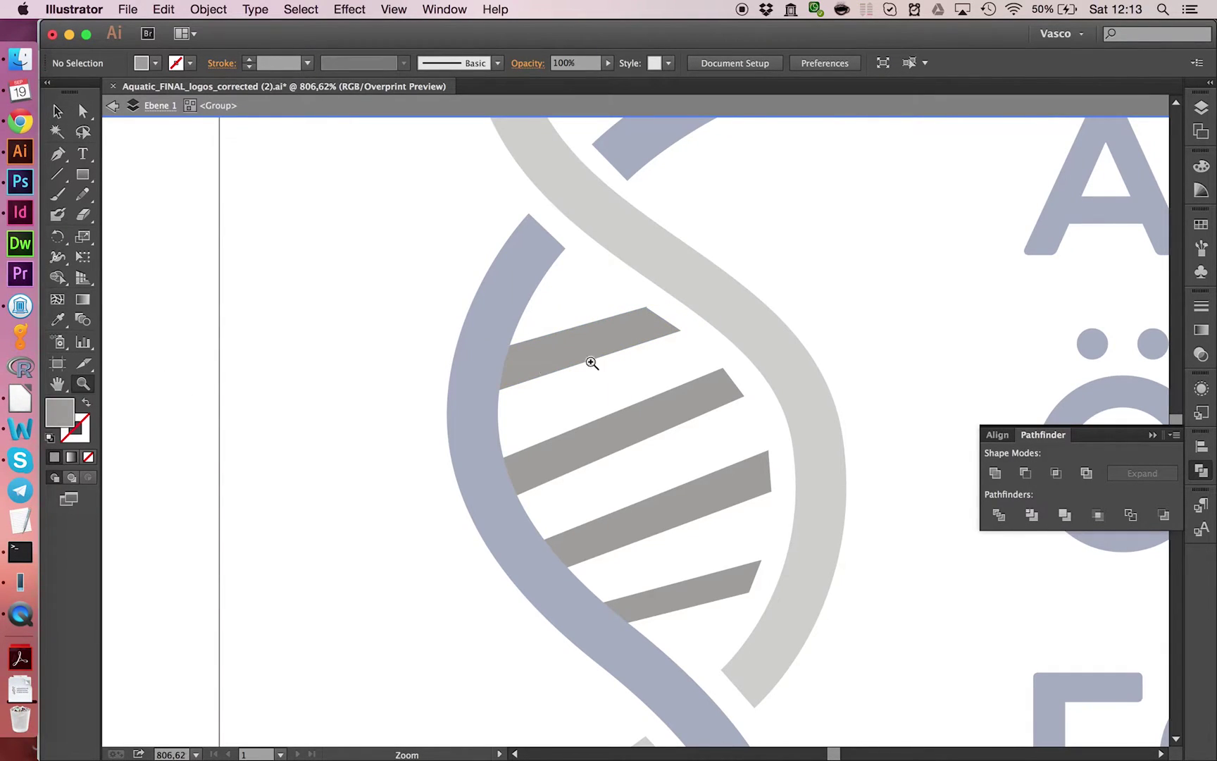
{"action": "left_click_drag", "start_coordinate": [603, 280], "coordinate": [729, 358]}
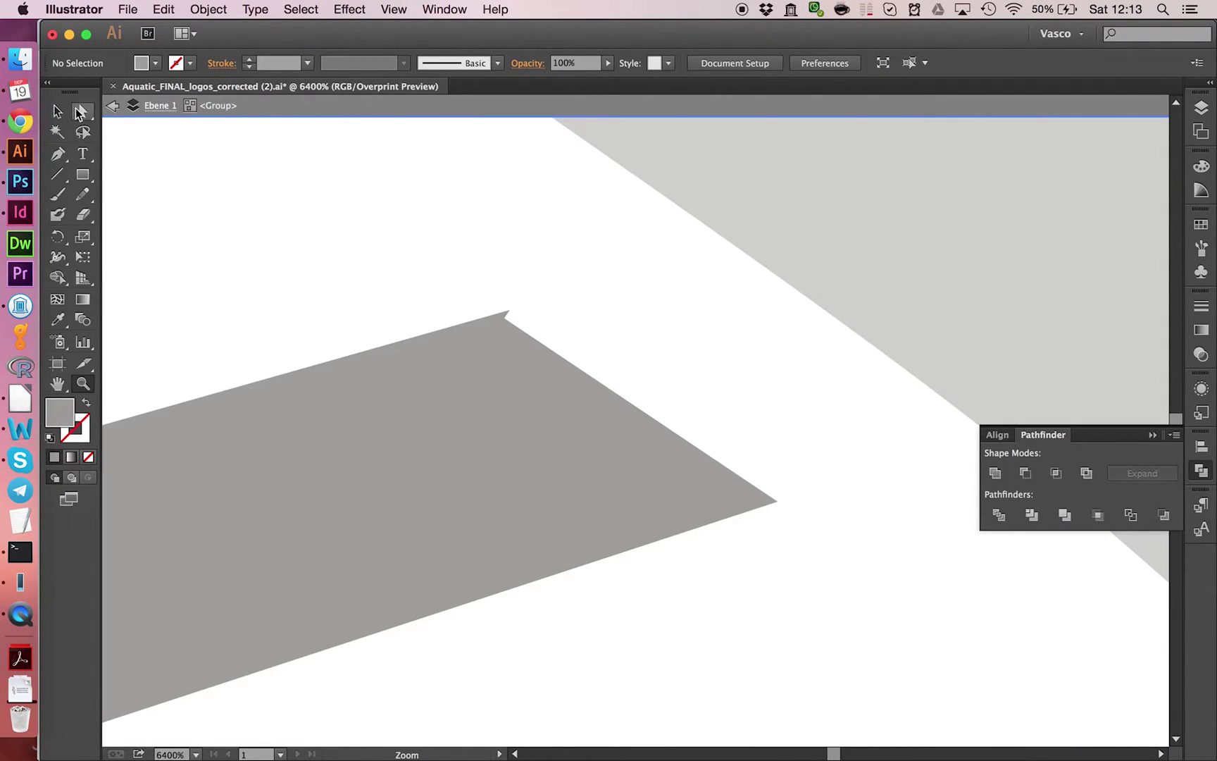
{"action": "key", "text": "a"}
{"action": "left_click", "coordinate": [509, 323]}
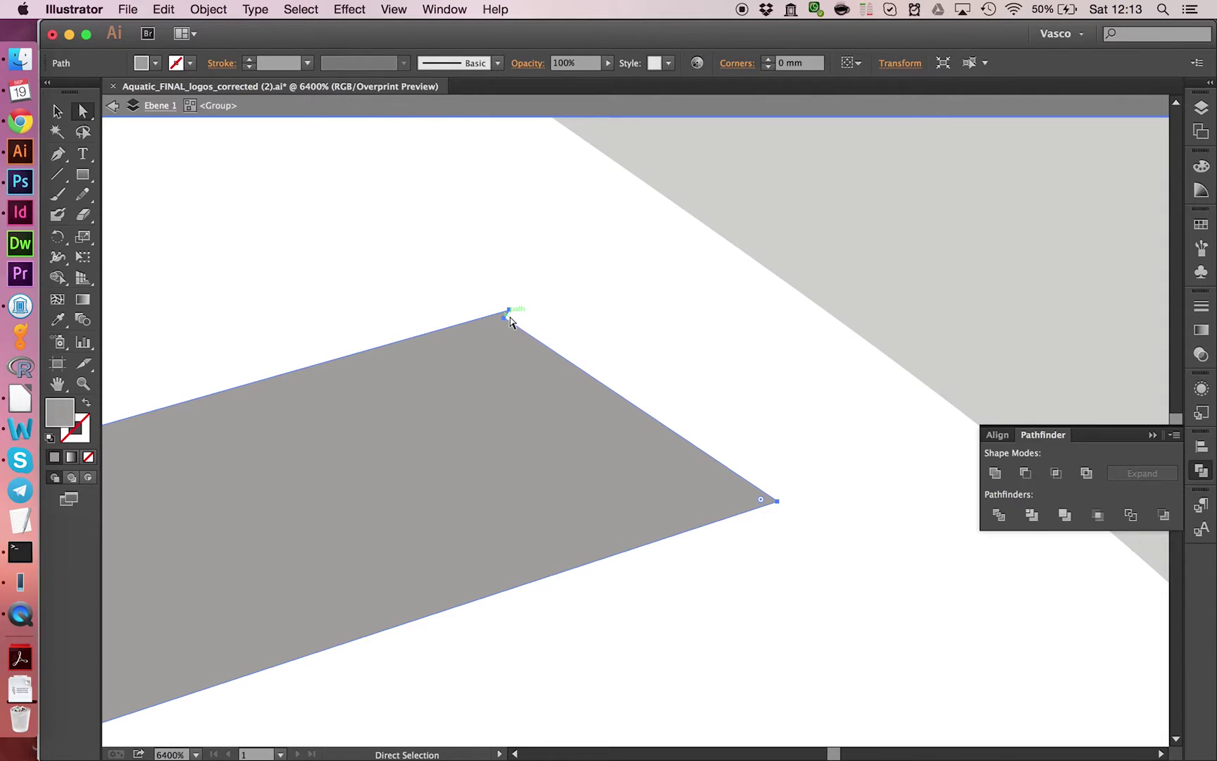
{"action": "left_click", "coordinate": [52, 157]}
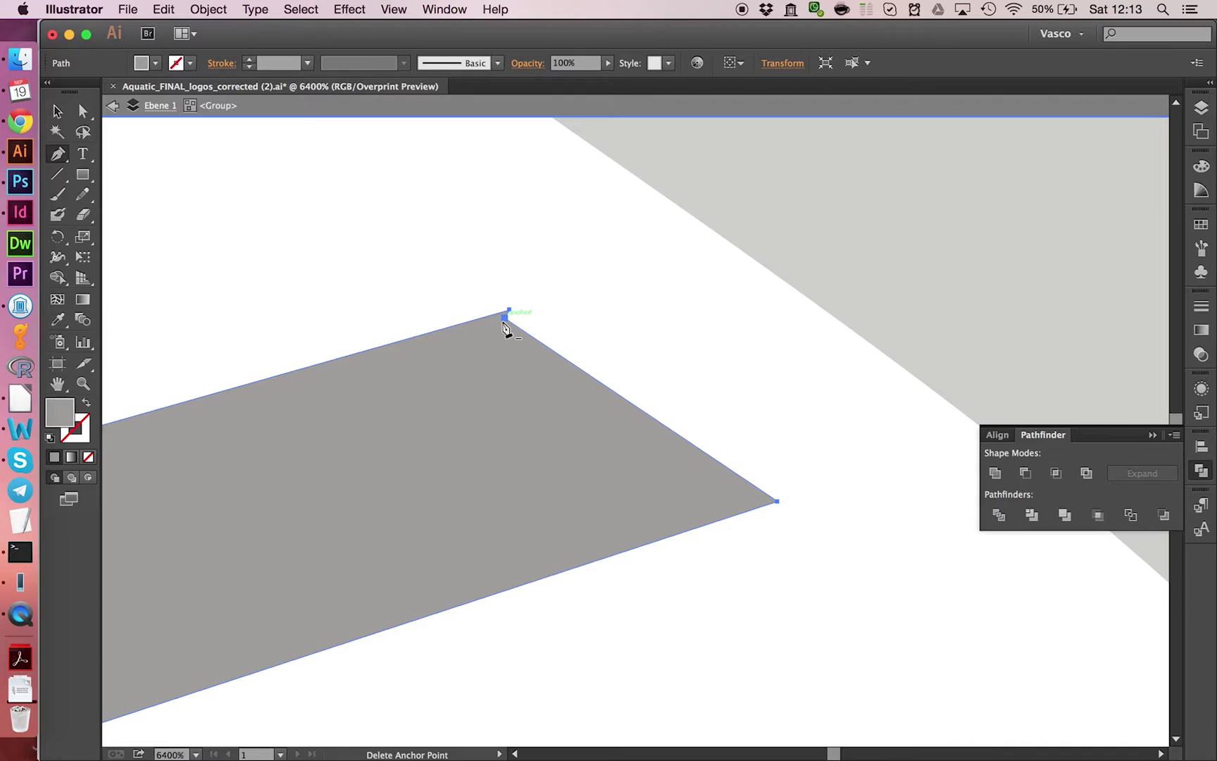
{"action": "left_click", "coordinate": [505, 318], "text": "super"}
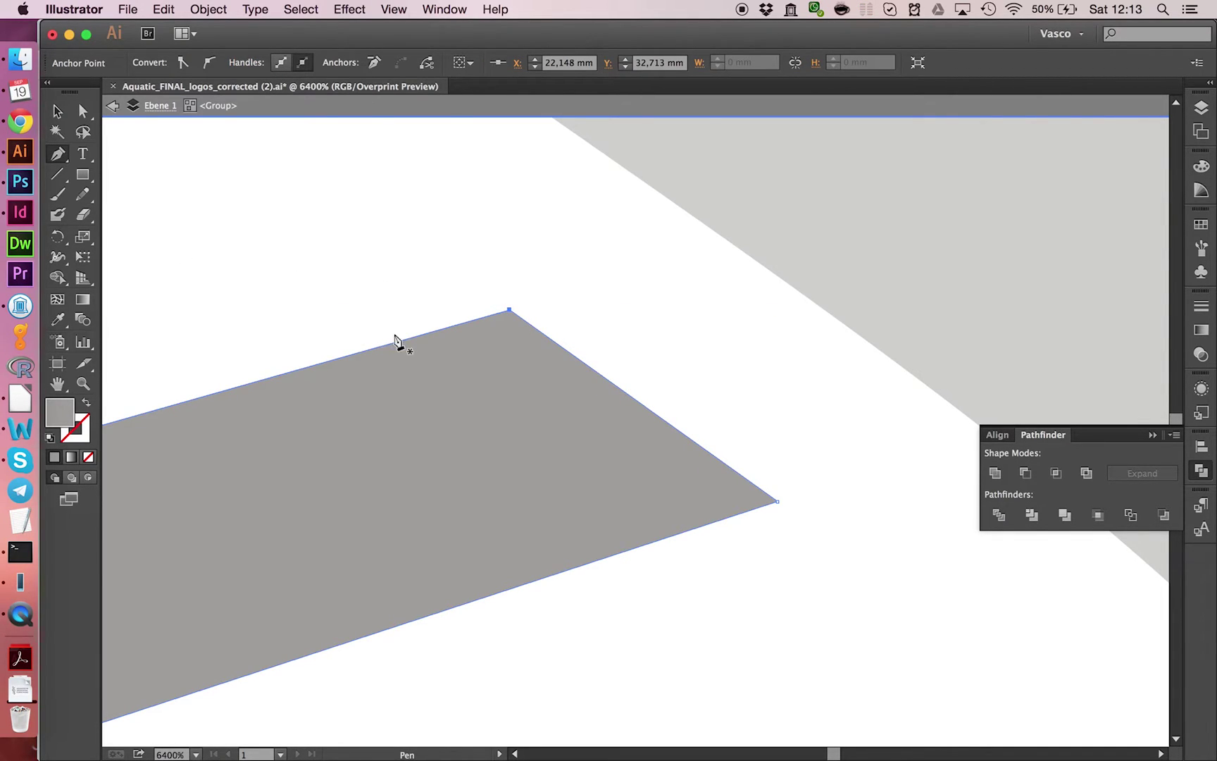
Step: Fit the whole artwork in the window with View > Fit All in Window
{"action": "key", "text": "v"}
{"action": "left_click", "coordinate": [394, 10]}
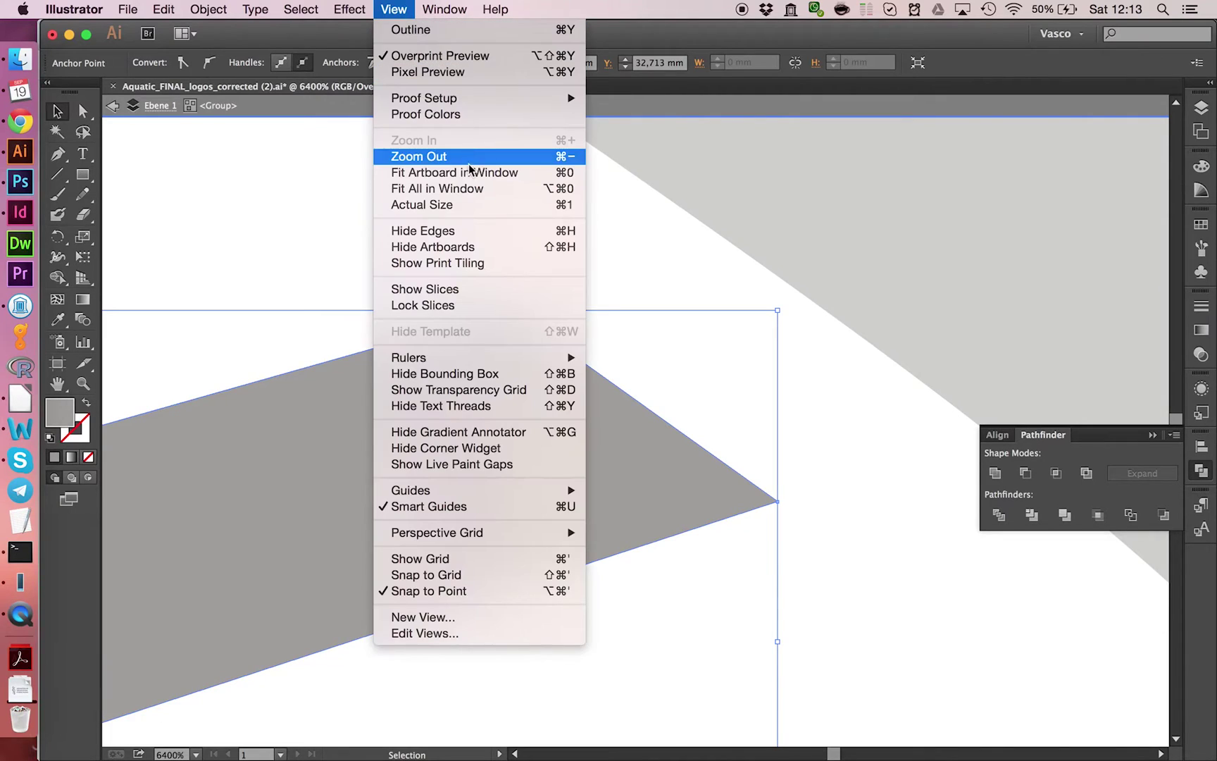
{"action": "left_click", "coordinate": [461, 188]}
Step: Exit isolation mode and ungroup the five grey middle rungs
{"action": "double_click", "coordinate": [413, 334]}
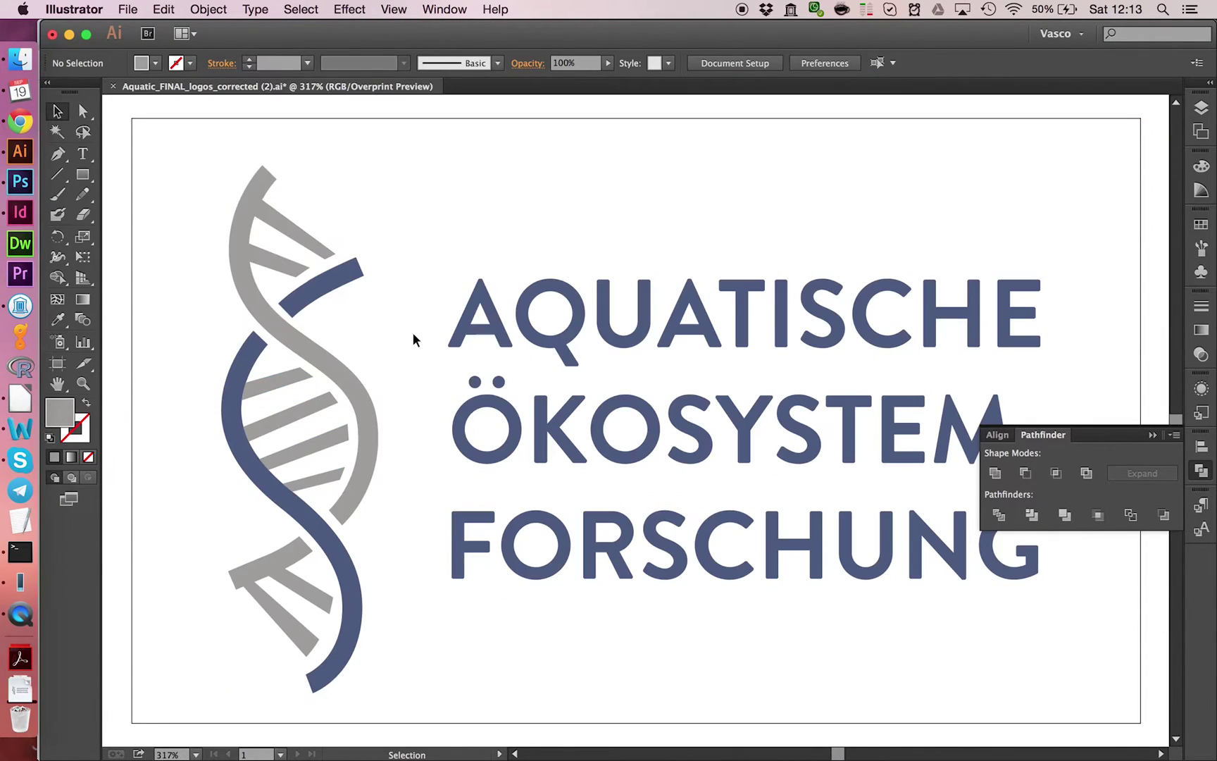
{"action": "left_click", "coordinate": [296, 375]}
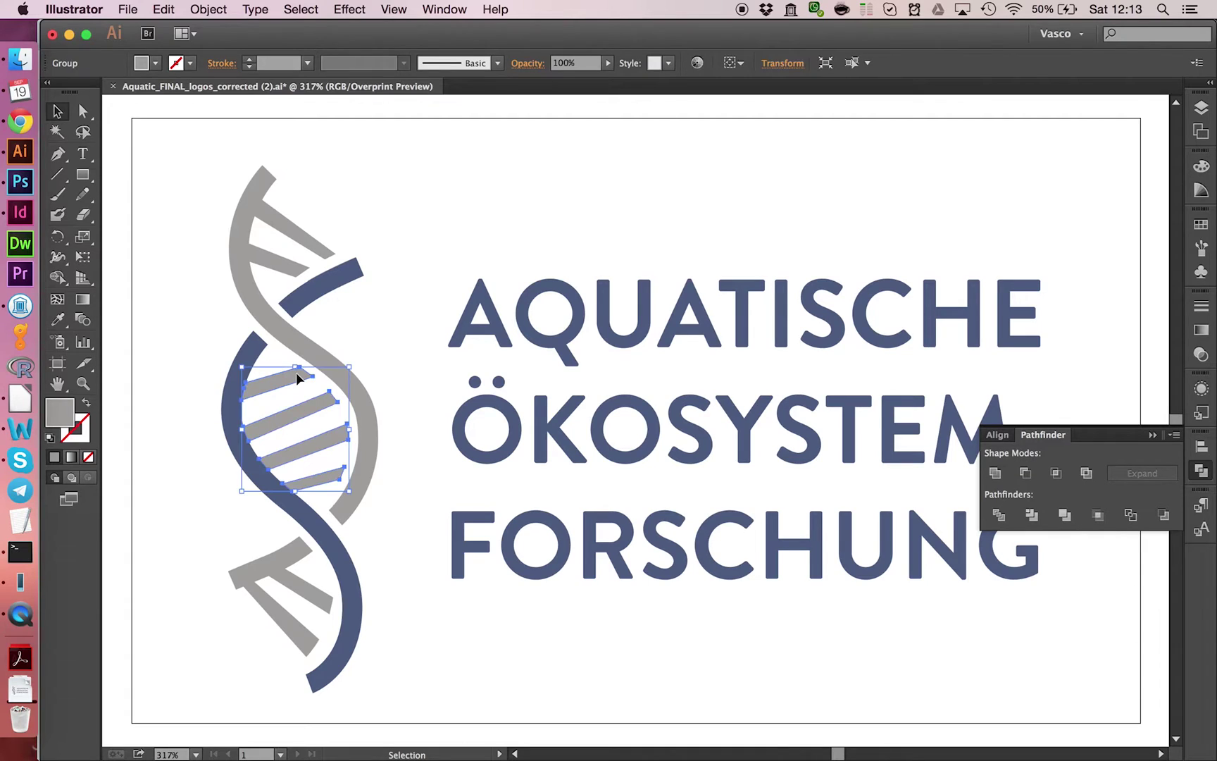
{"action": "right_click", "coordinate": [297, 378]}
{"action": "left_click", "coordinate": [366, 479]}
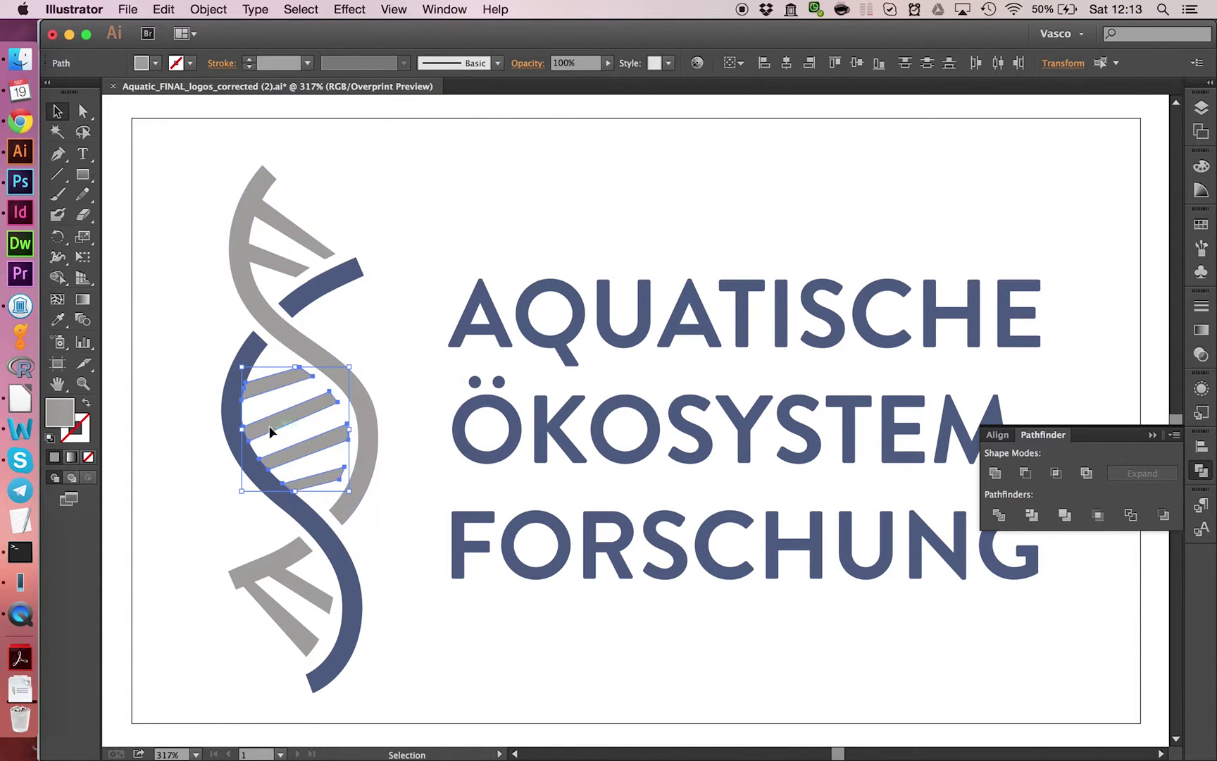
Step: Marquee-select parts of the DNA helix to check its separate paths and lower rungs
{"action": "left_click", "coordinate": [206, 402]}
{"action": "left_click_drag", "start_coordinate": [180, 362], "coordinate": [395, 509]}
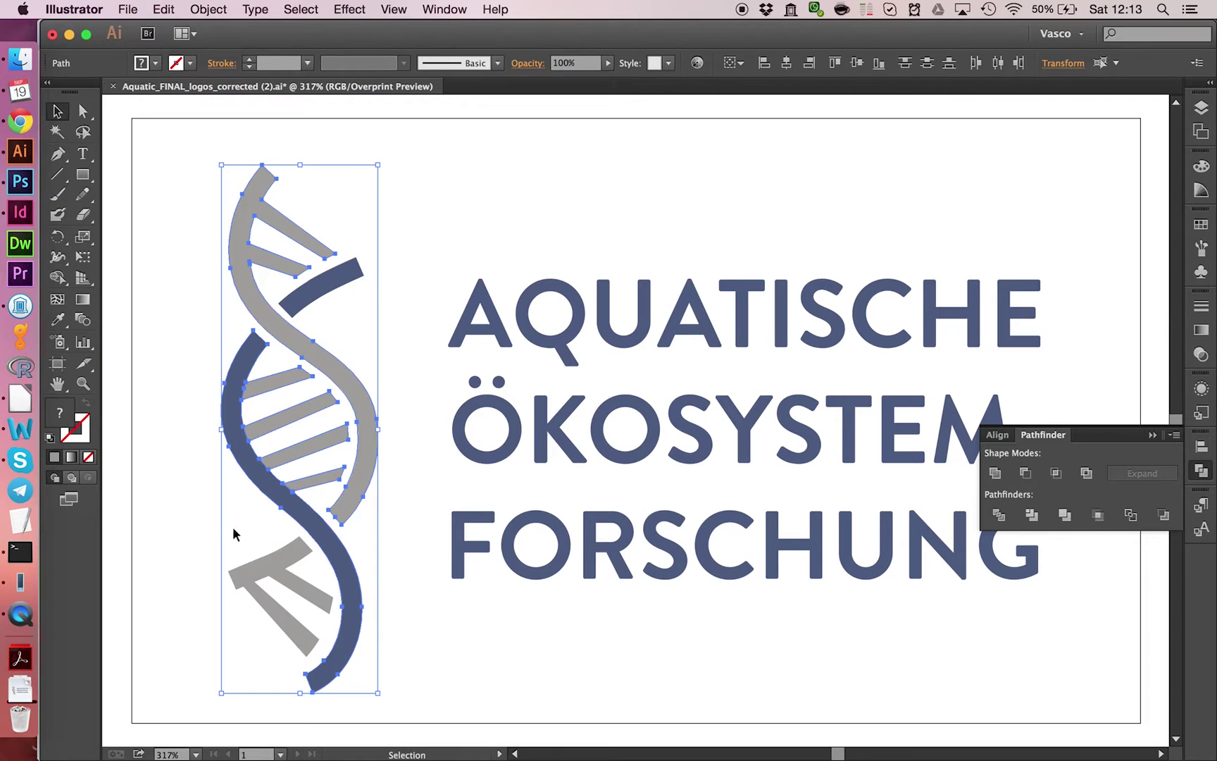
{"action": "left_click", "coordinate": [207, 515]}
{"action": "left_click_drag", "start_coordinate": [212, 277], "coordinate": [355, 350]}
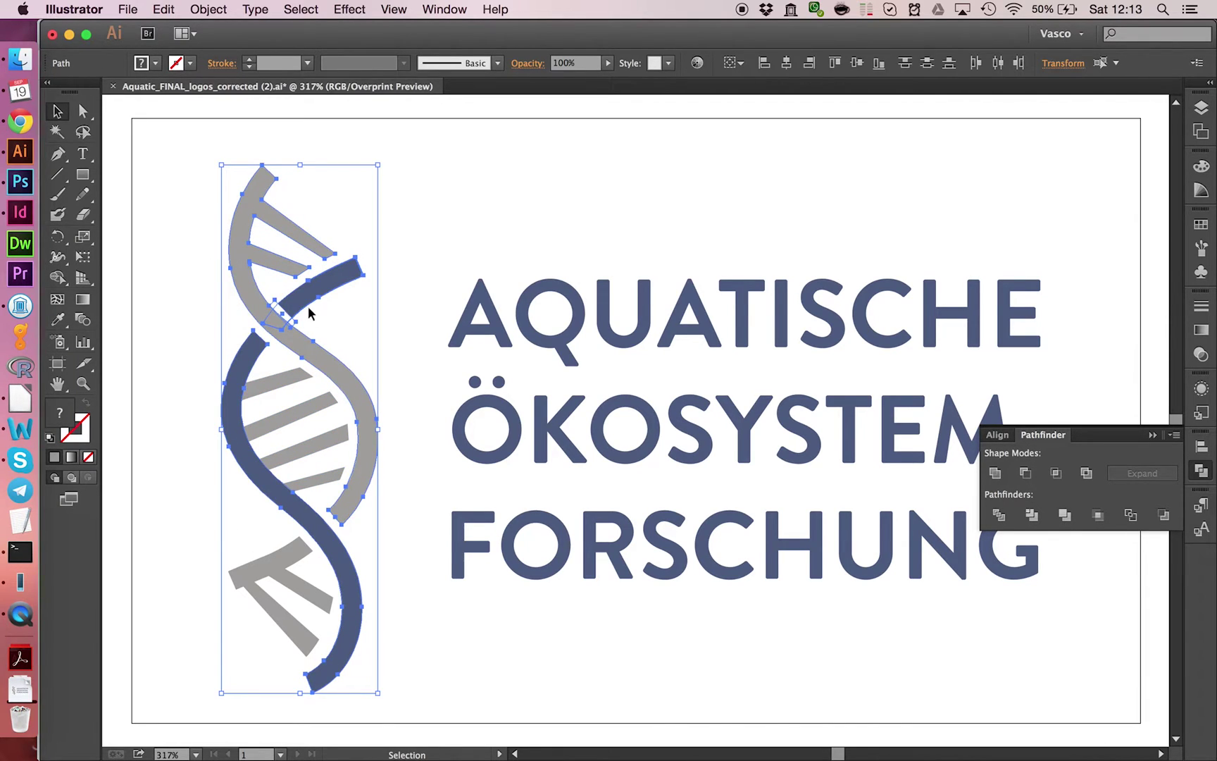
{"action": "left_click", "coordinate": [288, 315], "text": "shift"}
{"action": "left_click_drag", "start_coordinate": [163, 462], "coordinate": [403, 708]}
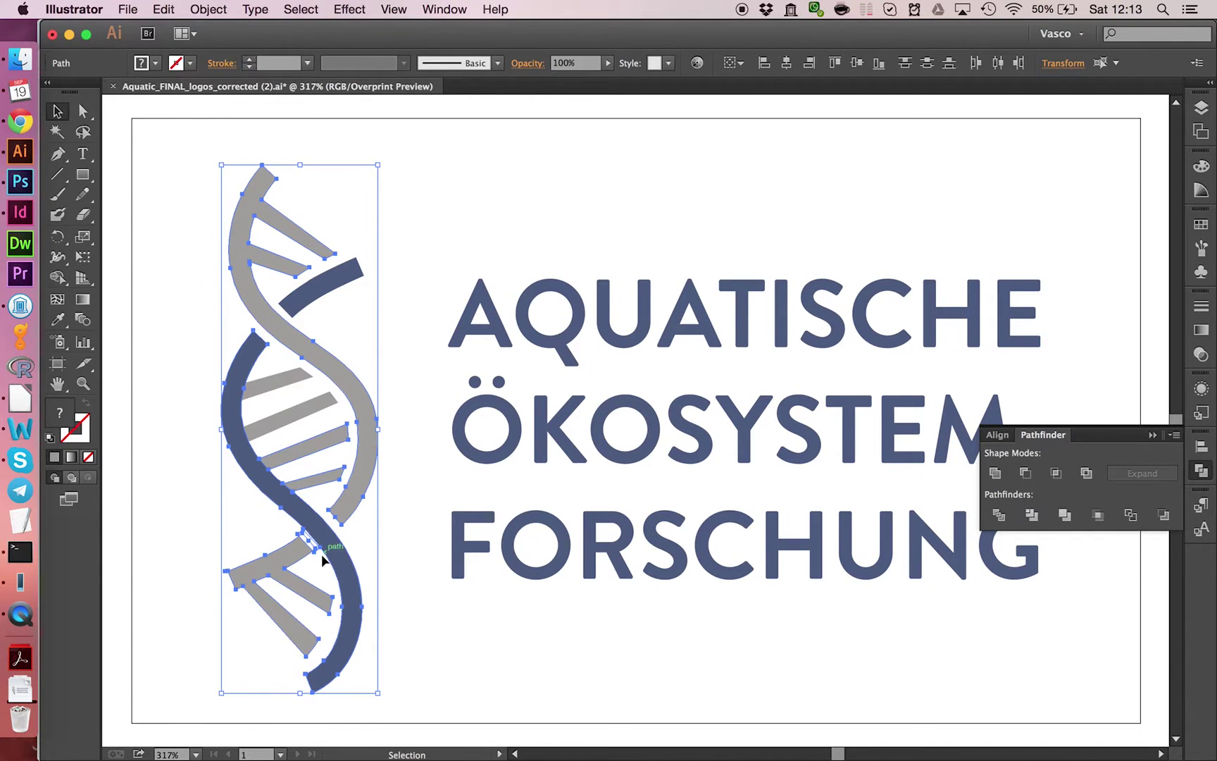
Step: Turn Overprint Preview back on and zoom in on the helix's bottom rungs
{"action": "left_click", "coordinate": [402, 594]}
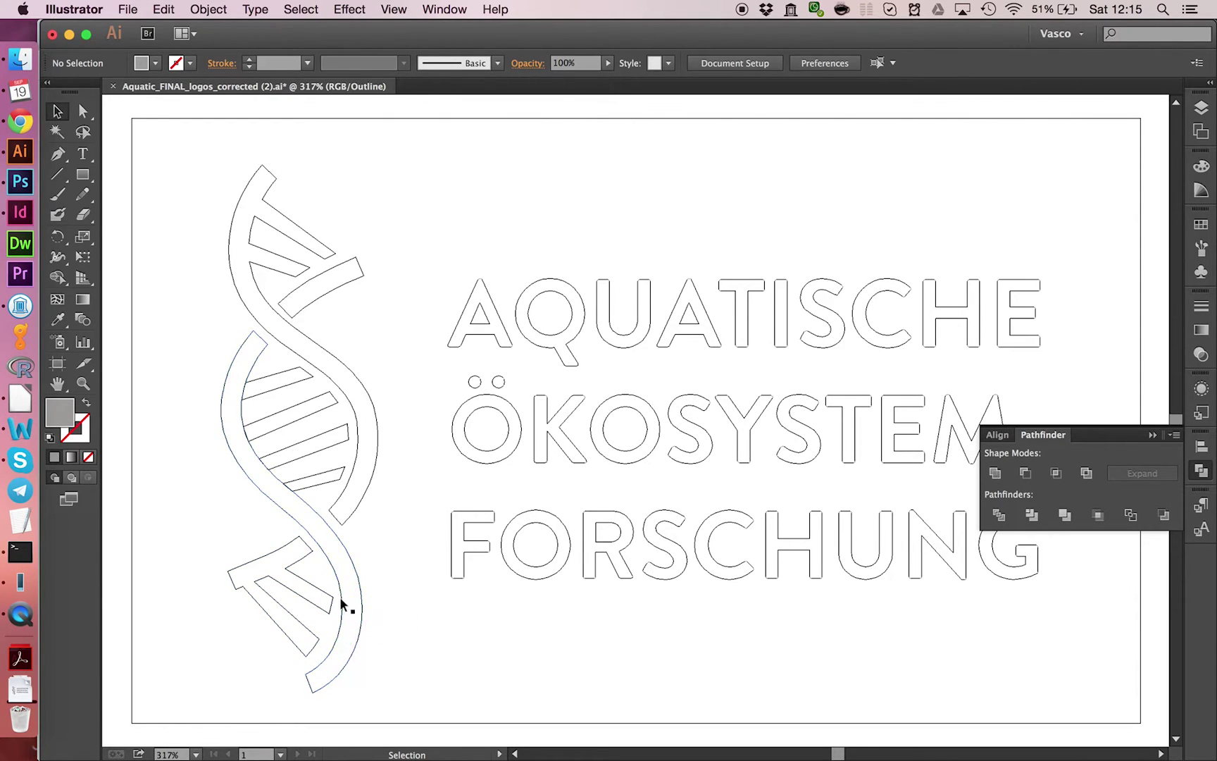
{"action": "left_click", "coordinate": [394, 10]}
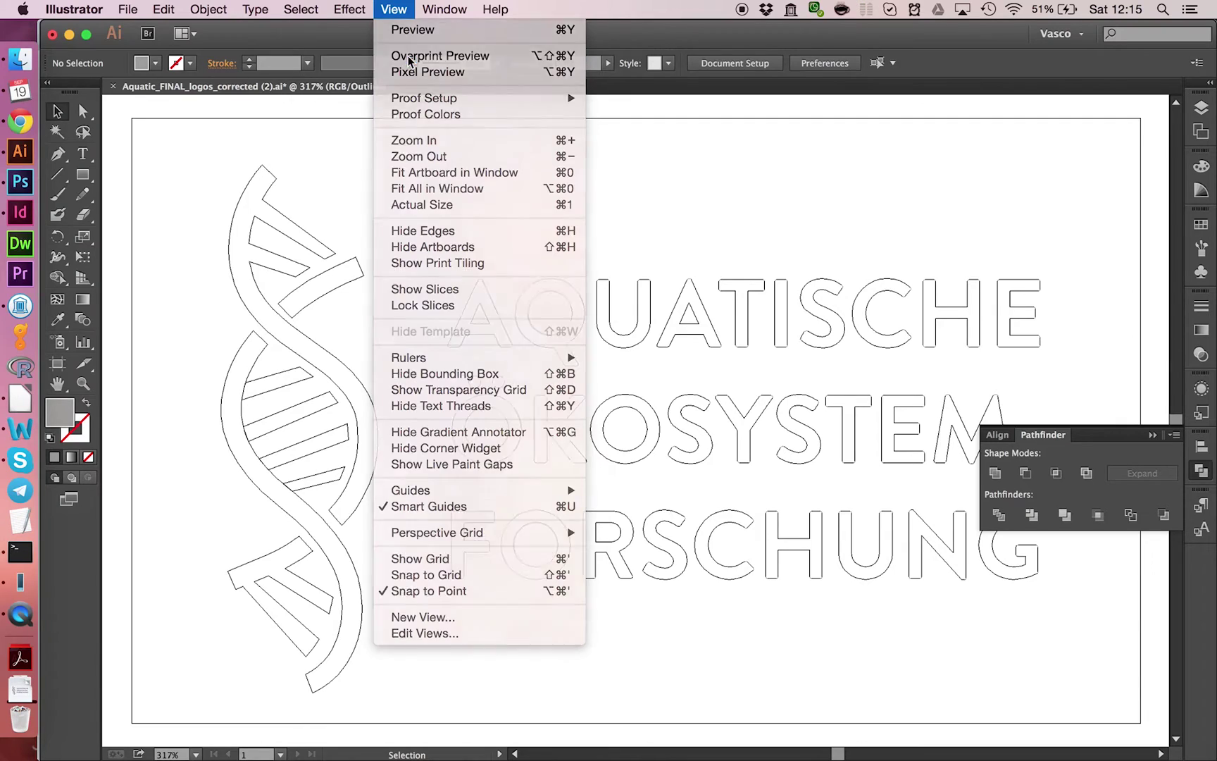
{"action": "left_click", "coordinate": [423, 49]}
{"action": "left_click", "coordinate": [83, 383]}
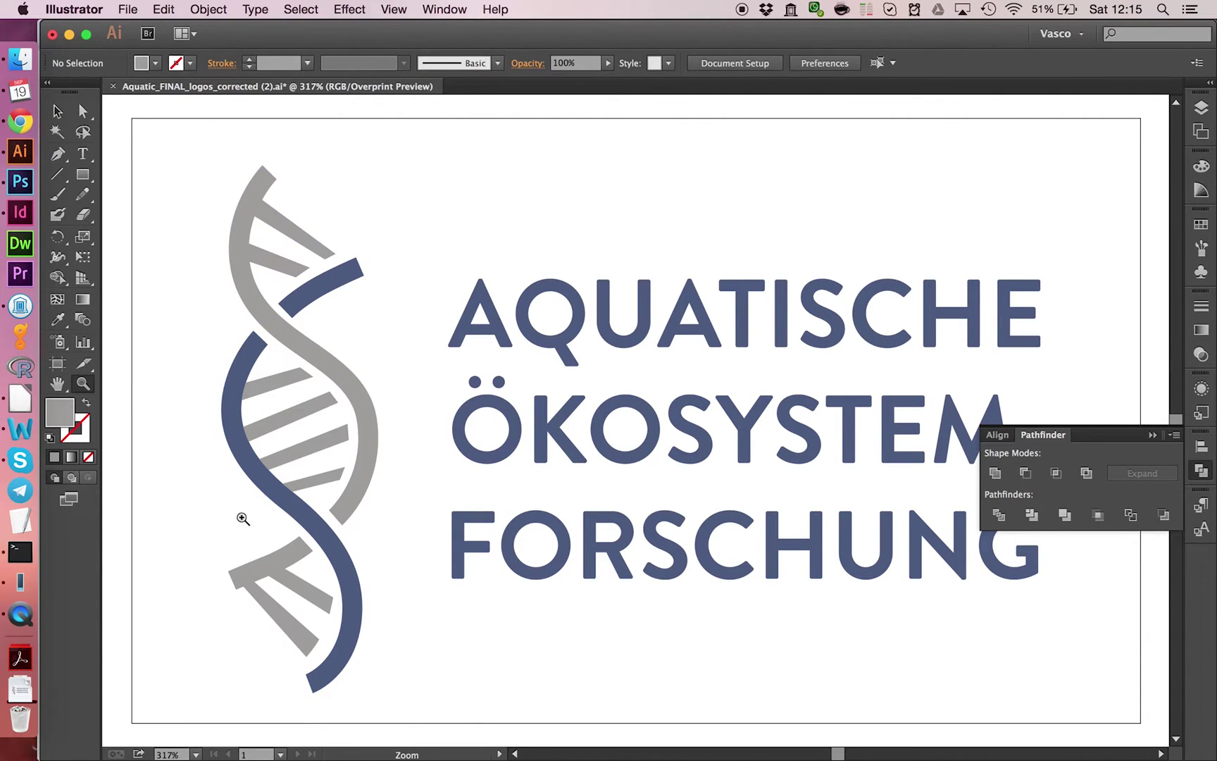
{"action": "left_click_drag", "start_coordinate": [234, 511], "coordinate": [419, 736]}
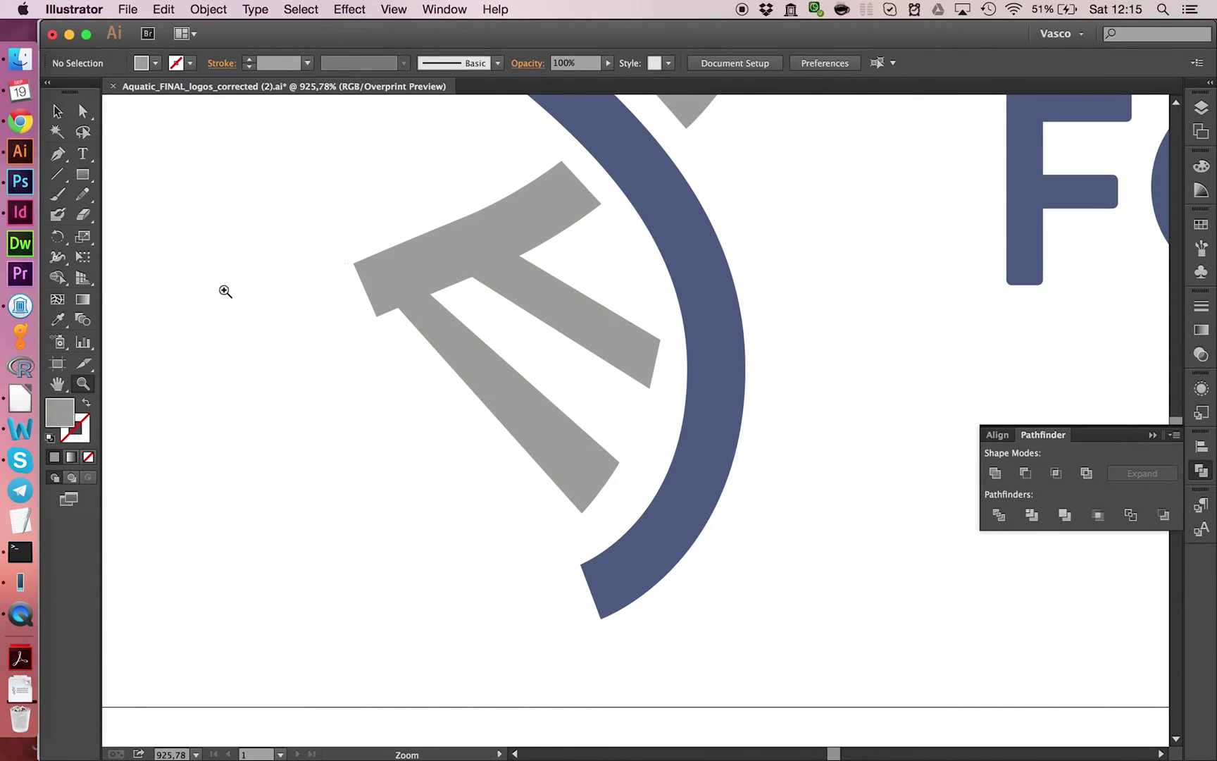
Step: Drag the blue strand's bottom anchor point to reshape its curved lower piece
{"action": "left_click", "coordinate": [82, 115]}
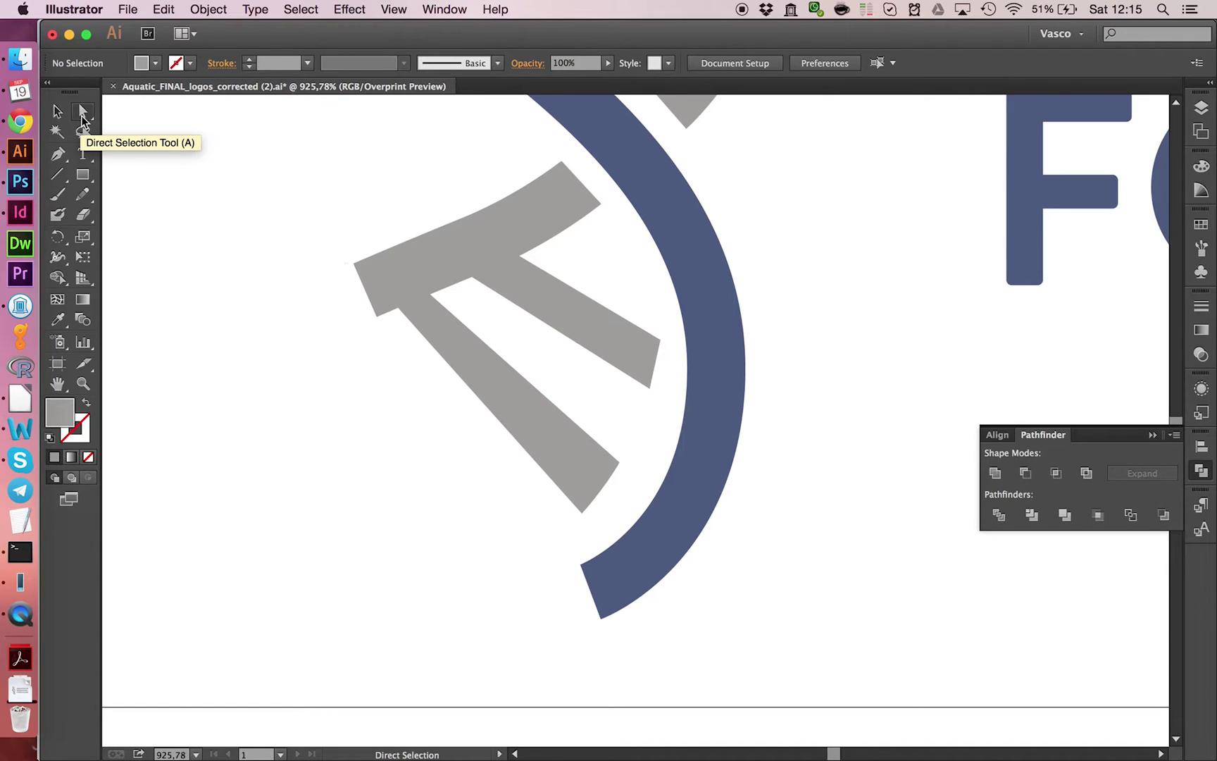
{"action": "left_click", "coordinate": [615, 592]}
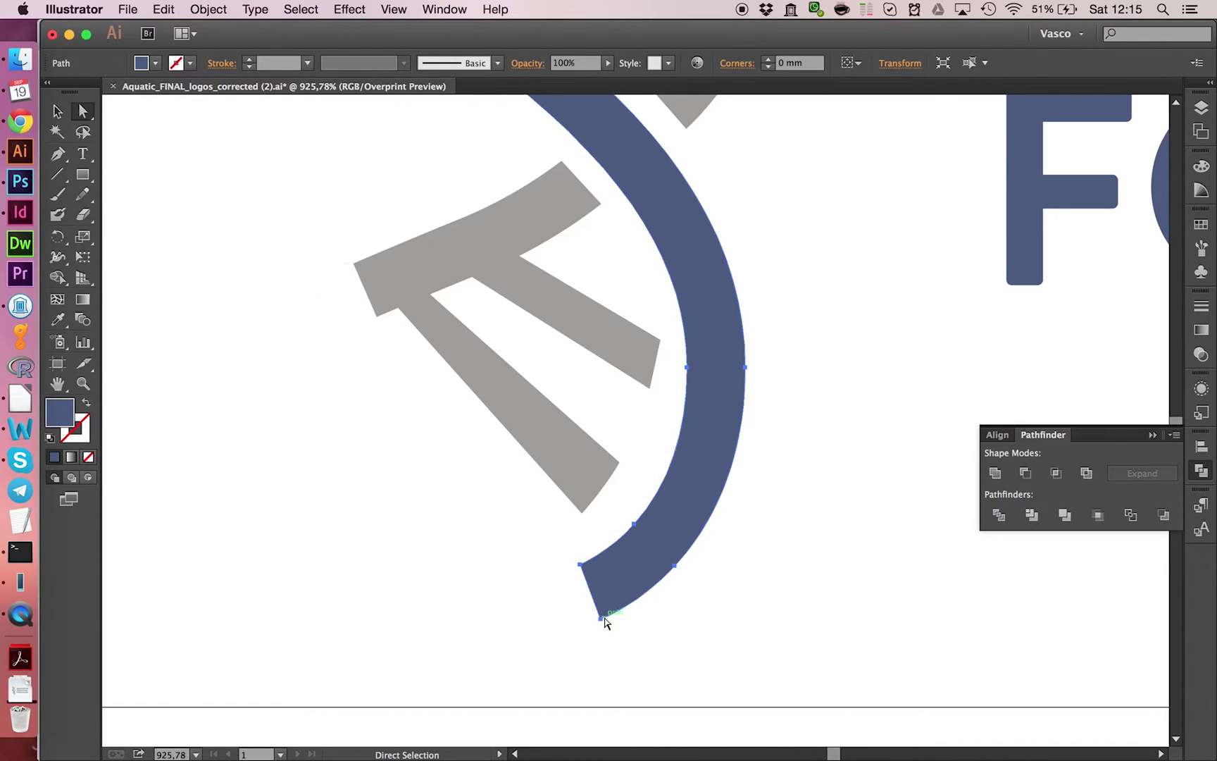
{"action": "left_click_drag", "start_coordinate": [604, 622], "coordinate": [614, 613]}
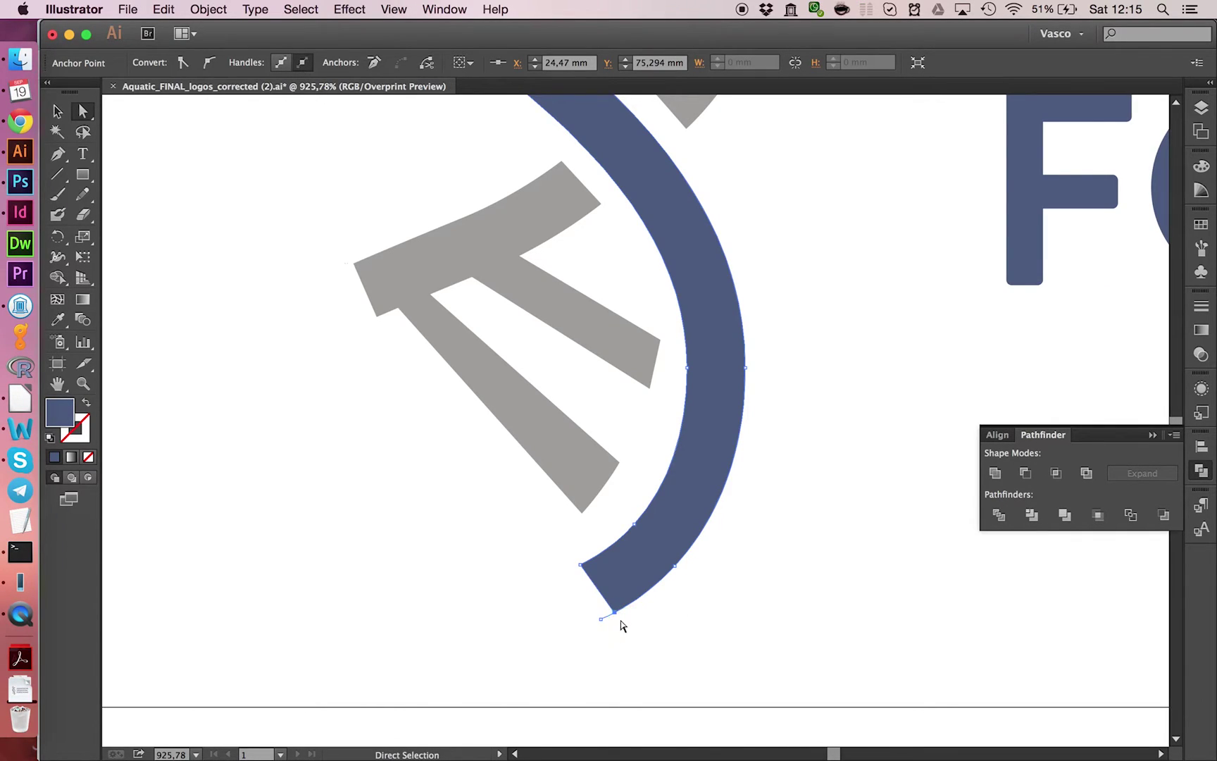
{"action": "left_click", "coordinate": [601, 619]}
{"action": "left_click", "coordinate": [616, 613]}
{"action": "left_click", "coordinate": [611, 615]}
Step: Zoom in on the blue strand's bottom tip and marquee-select its tip anchors
{"action": "left_click", "coordinate": [83, 384]}
{"action": "left_click_drag", "start_coordinate": [493, 484], "coordinate": [701, 647]}
{"action": "left_click", "coordinate": [67, 112]}
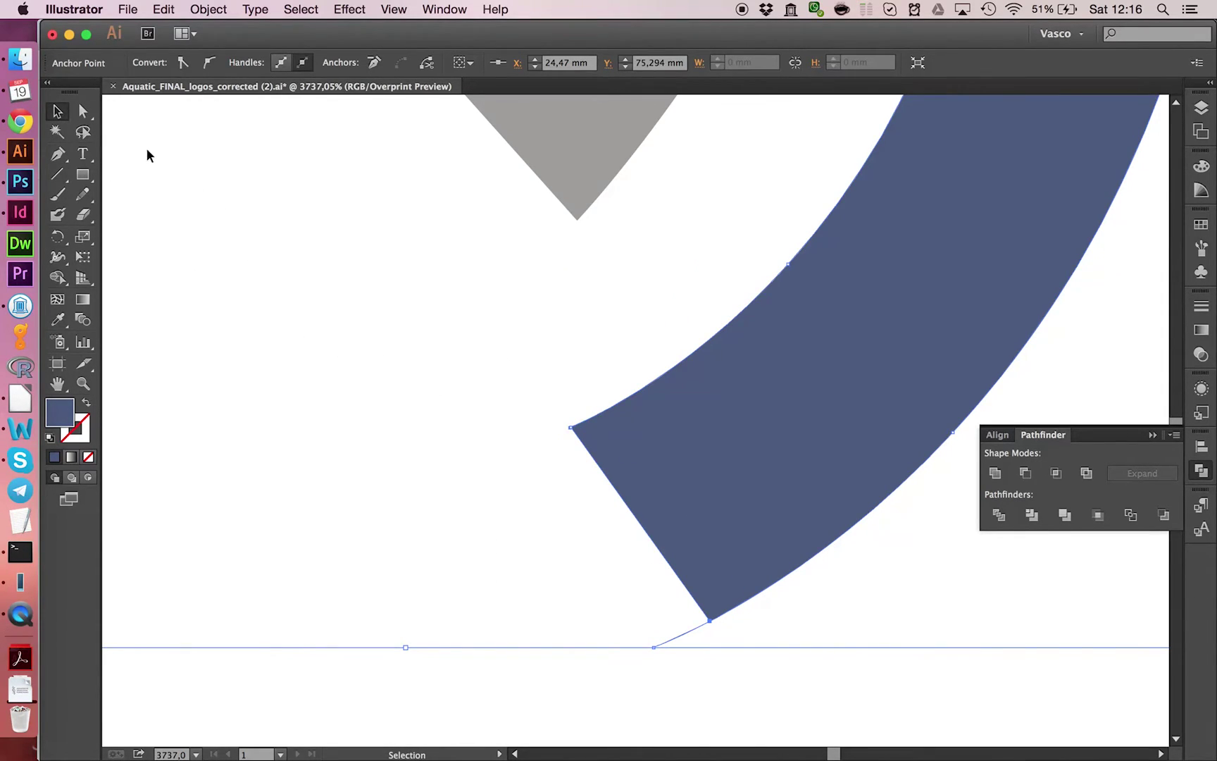
{"action": "left_click", "coordinate": [83, 110]}
{"action": "left_click_drag", "start_coordinate": [604, 601], "coordinate": [710, 621]}
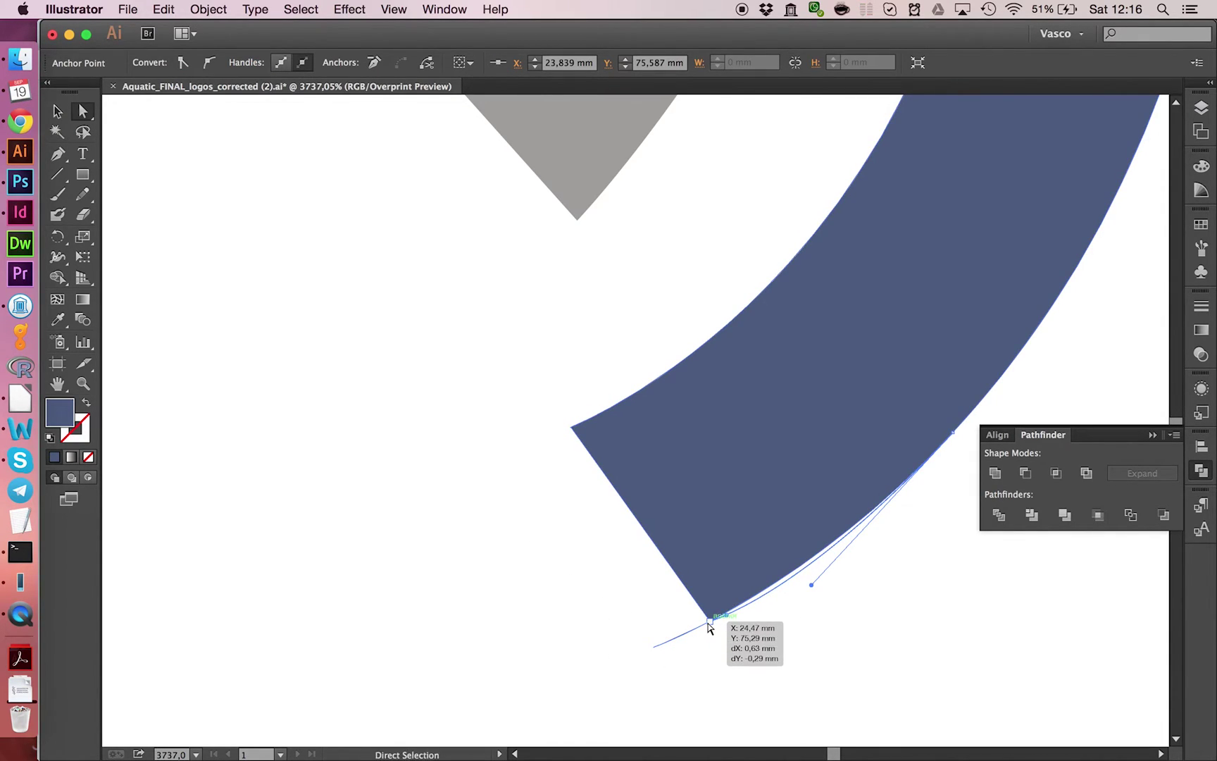
Step: Deselect the anchors and toggle Smart Guides from the View menu
{"action": "left_click", "coordinate": [705, 640]}
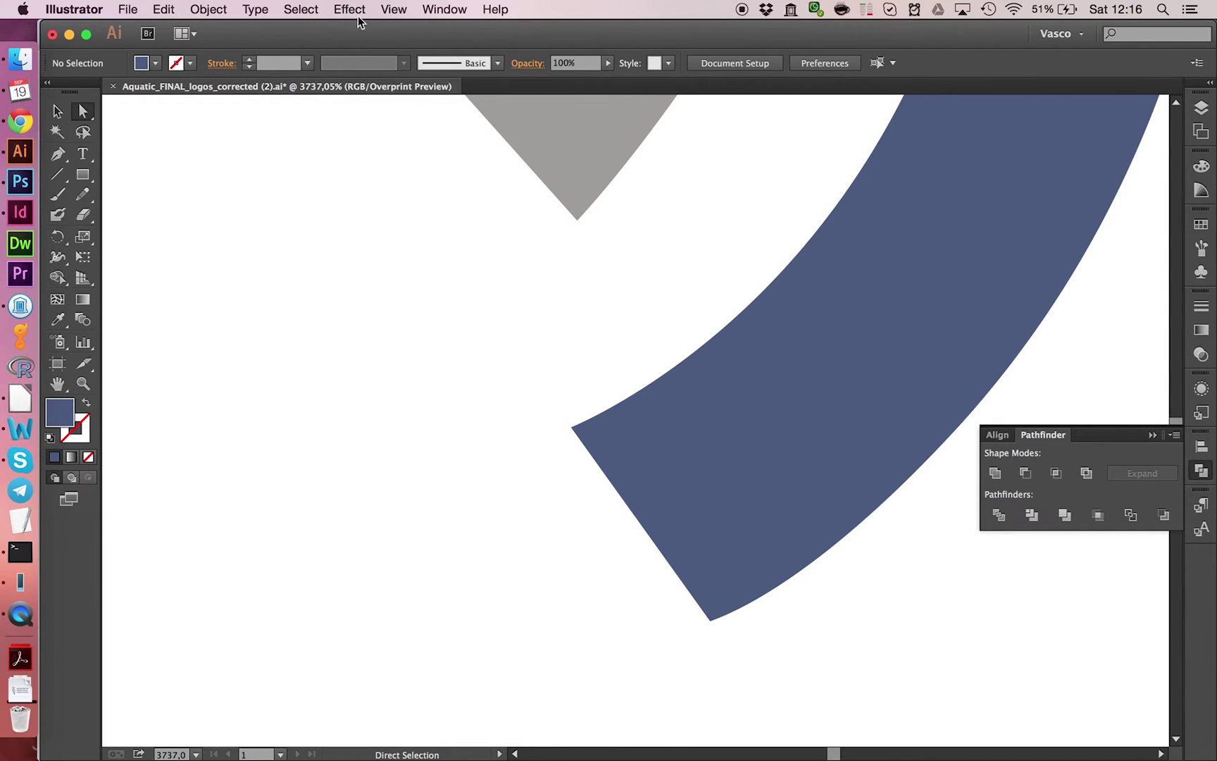
{"action": "left_click", "coordinate": [394, 9]}
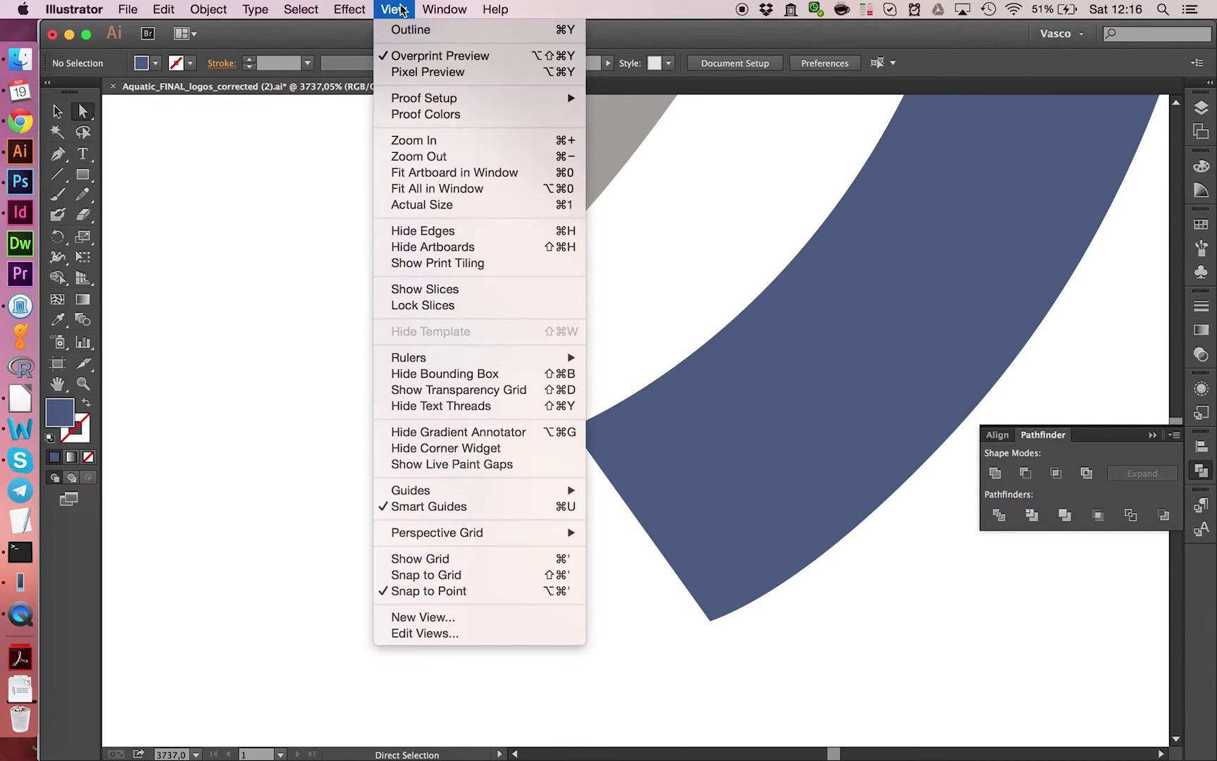
{"action": "left_click", "coordinate": [463, 513]}
Step: Convert the strand's bottom tip anchor to a sharp corner, deselect, and zoom out
{"action": "left_click_drag", "start_coordinate": [776, 639], "coordinate": [672, 591]}
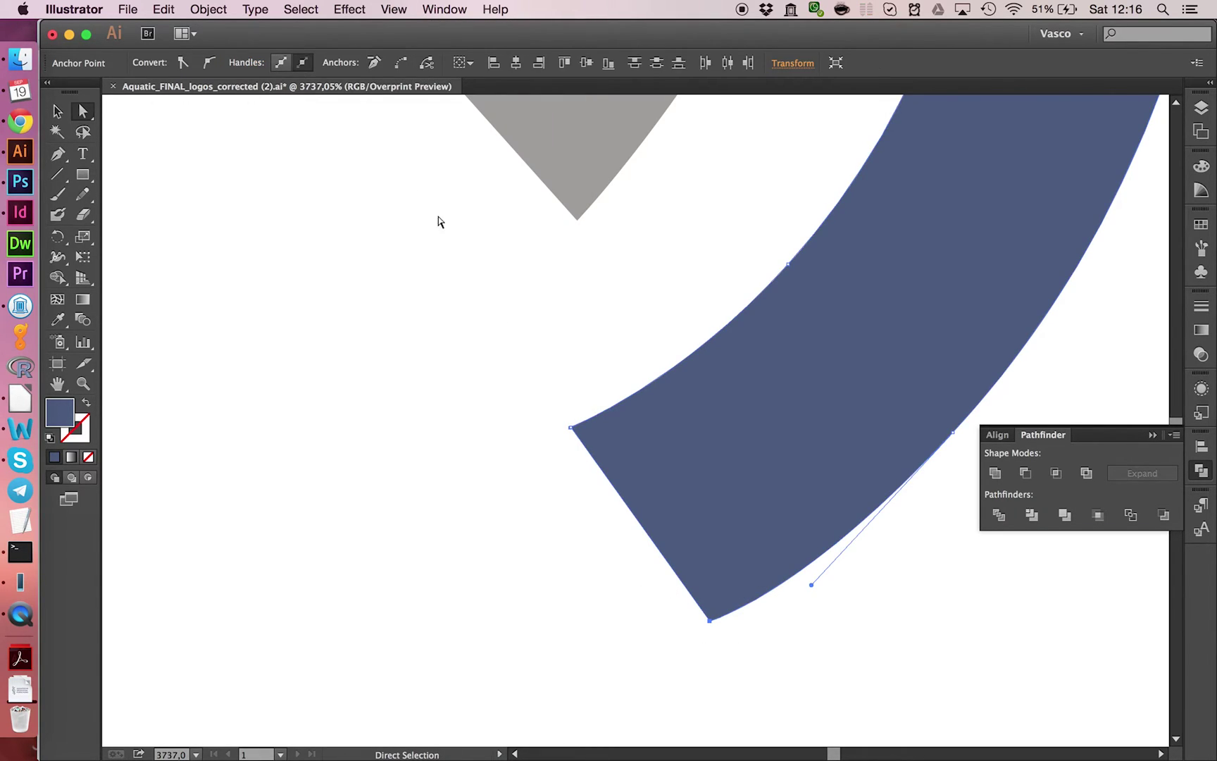
{"action": "left_click", "coordinate": [400, 65]}
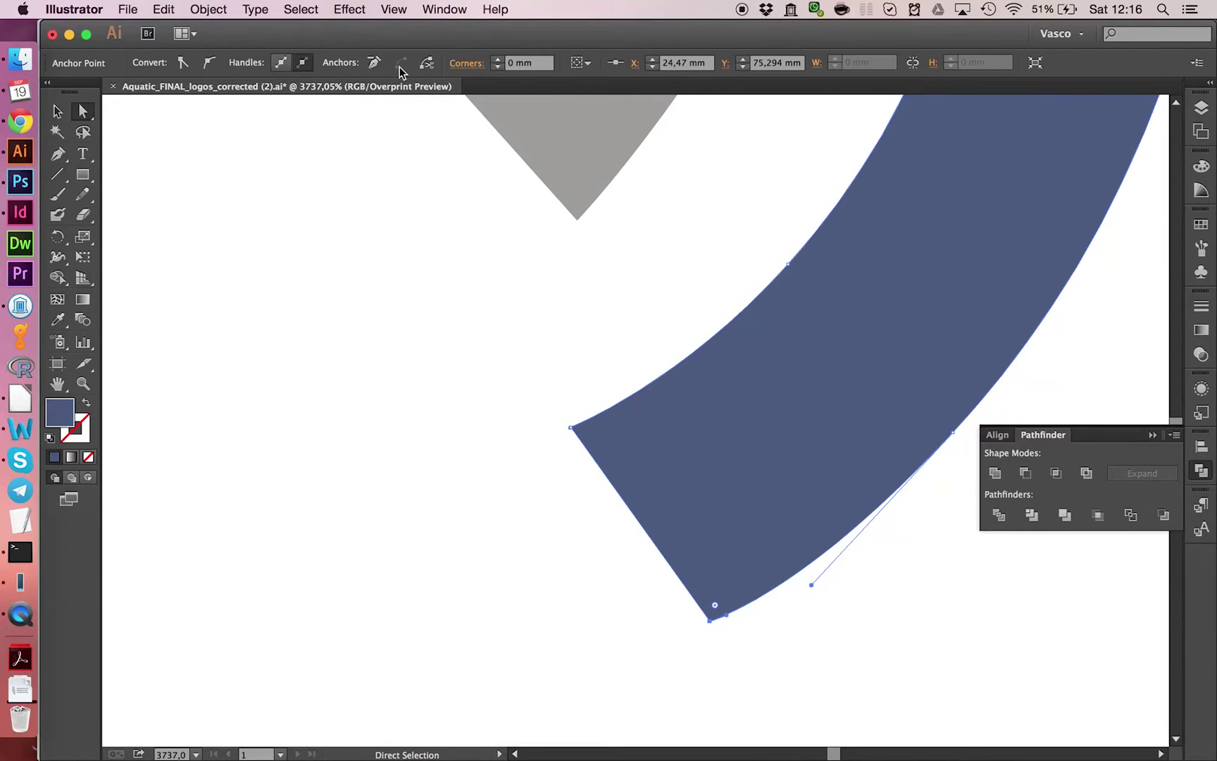
{"action": "left_click", "coordinate": [617, 608]}
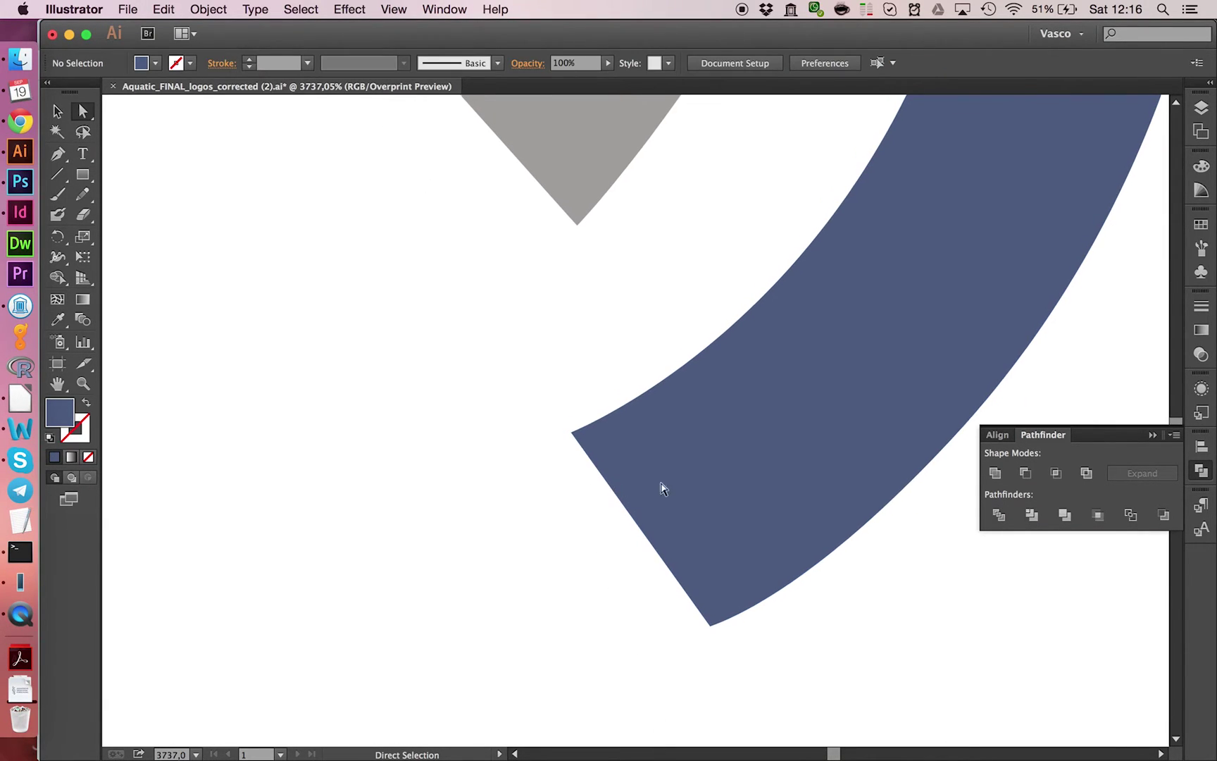
{"action": "key", "text": "super+minus"}
{"action": "key", "text": "super+minus"}
{"action": "key", "text": "super+minus"}
Step: Move the grey arrow rung's corner anchors so its arms end along the blue strand's arc
{"action": "left_click", "coordinate": [557, 534]}
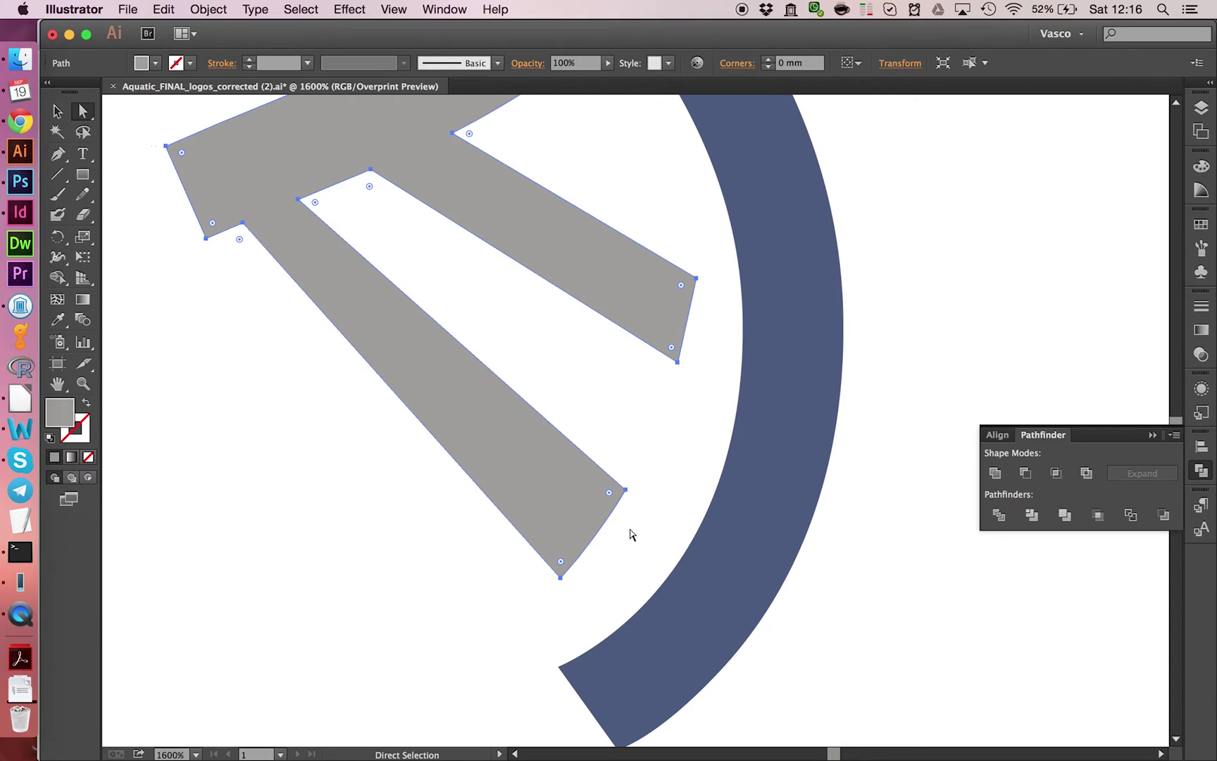
{"action": "mouse_move", "coordinate": [625, 489]}
{"action": "left_mouse_down"}
{"action": "mouse_move", "coordinate": [642, 512]}
{"action": "mouse_move", "coordinate": [639, 501]}
{"action": "left_mouse_up"}
{"action": "left_click_drag", "start_coordinate": [561, 578], "coordinate": [604, 556]}
{"action": "left_click", "coordinate": [656, 465]}
{"action": "left_click", "coordinate": [684, 337]}
{"action": "left_click_drag", "start_coordinate": [680, 361], "coordinate": [679, 380]}
{"action": "mouse_move", "coordinate": [697, 278]}
{"action": "left_mouse_down"}
{"action": "mouse_move", "coordinate": [707, 299]}
{"action": "mouse_move", "coordinate": [694, 281]}
{"action": "left_mouse_up"}
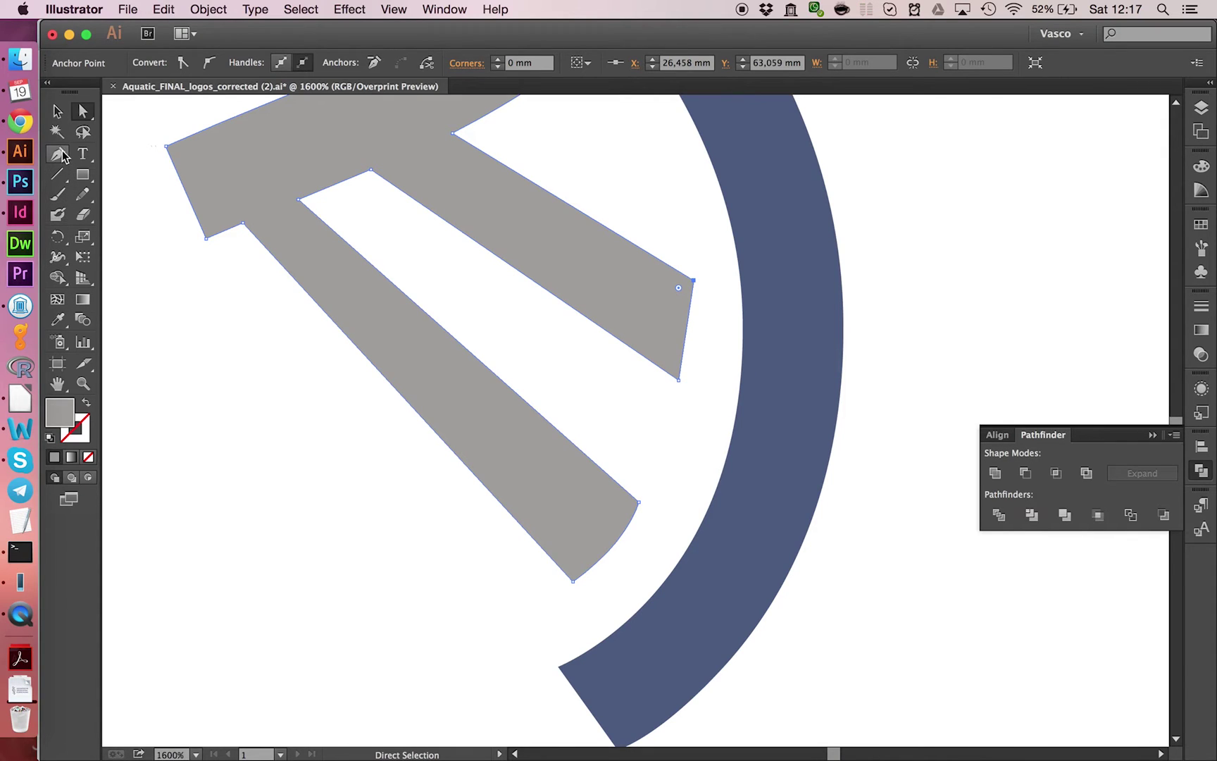
Step: Add an anchor on the upper grey arm's end, make it smooth, and bend it into a curve
{"action": "left_click_drag", "start_coordinate": [58, 153], "coordinate": [155, 174]}
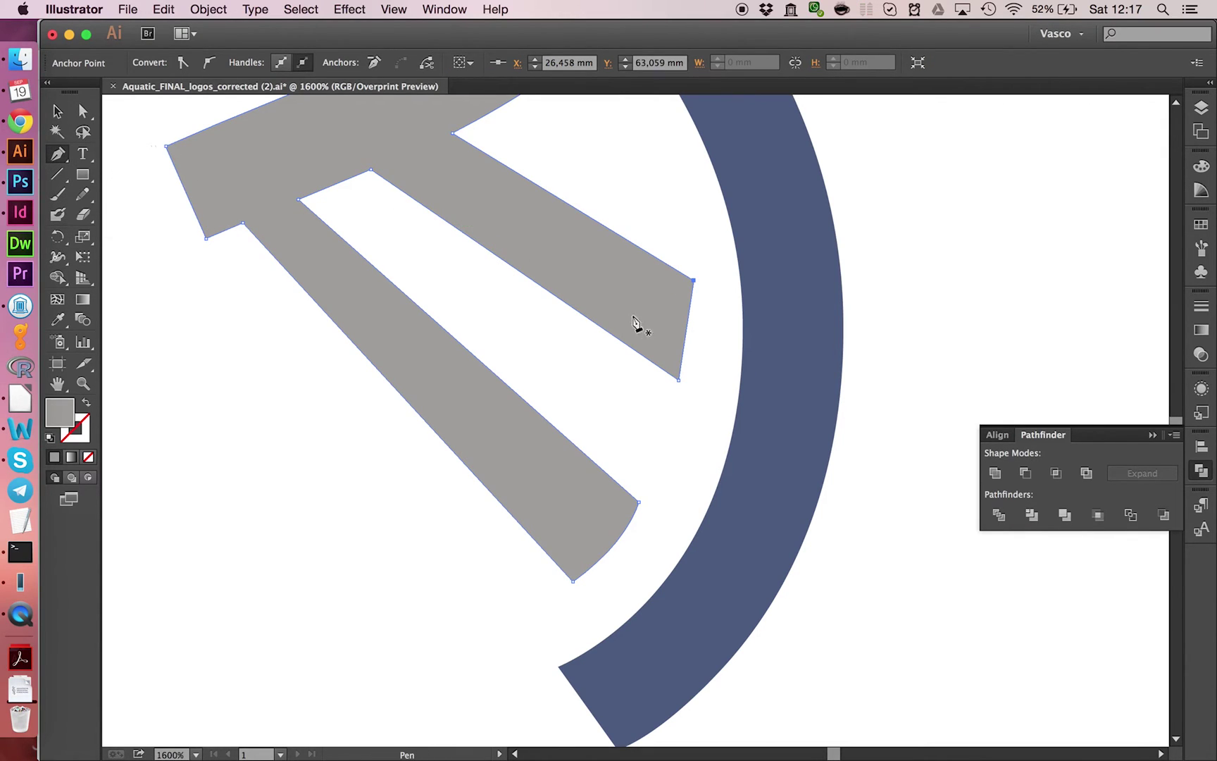
{"action": "left_click", "coordinate": [687, 327]}
{"action": "left_click", "coordinate": [83, 111]}
{"action": "left_click_drag", "start_coordinate": [687, 327], "coordinate": [694, 329]}
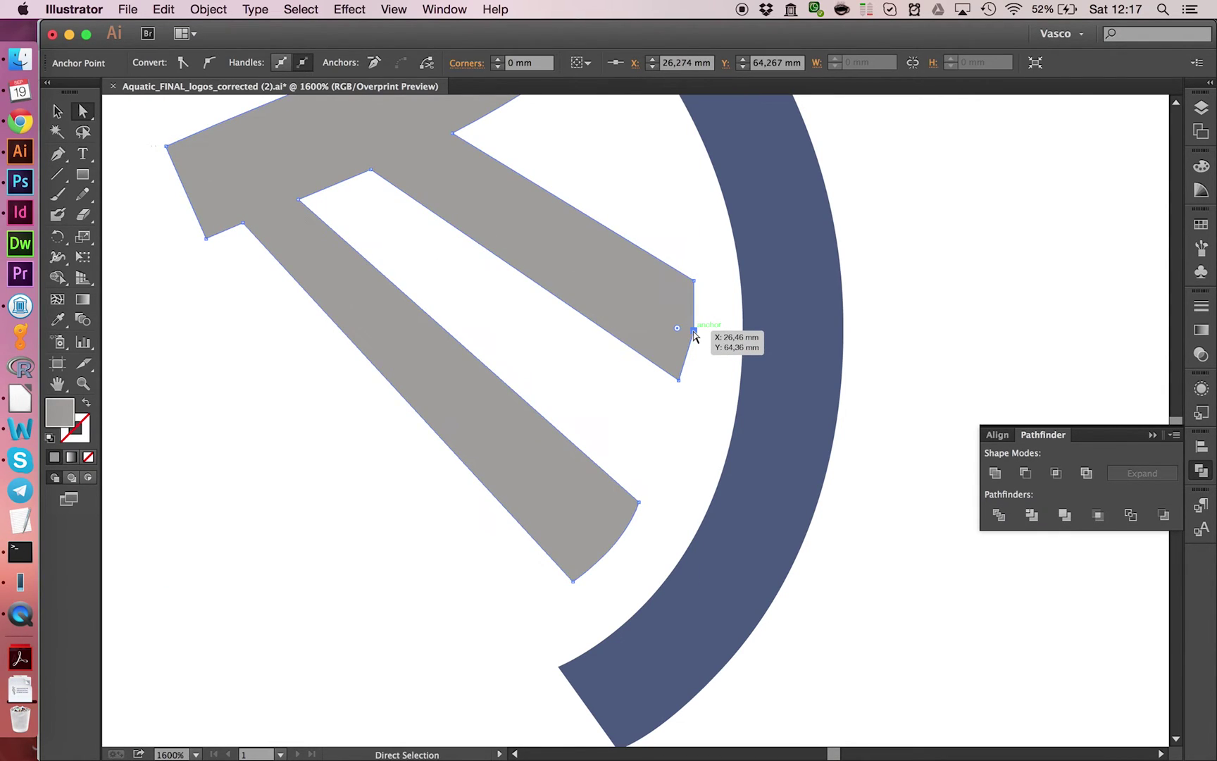
{"action": "left_click", "coordinate": [209, 62]}
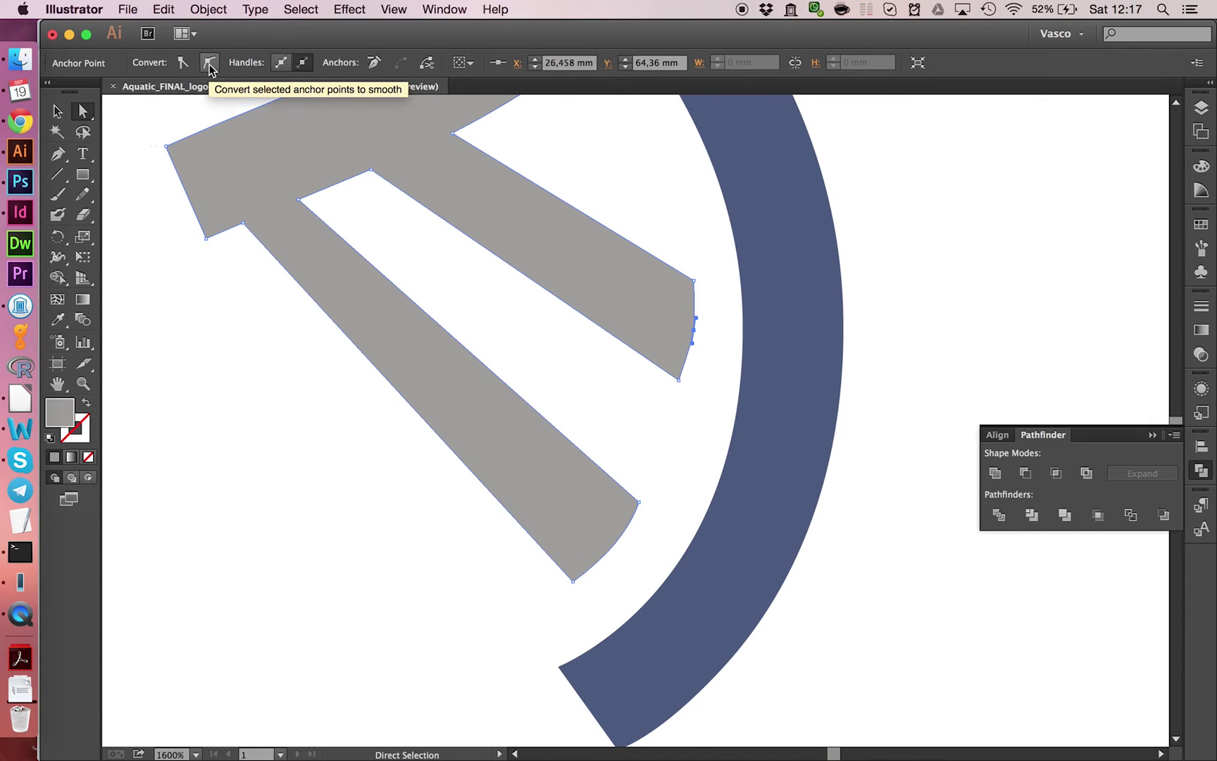
{"action": "mouse_move", "coordinate": [697, 322]}
{"action": "left_mouse_down"}
{"action": "mouse_move", "coordinate": [699, 312]}
{"action": "mouse_move", "coordinate": [692, 340]}
{"action": "left_mouse_up"}
Step: Turn off Smart Guides and fine-tune the curved end's anchor position
{"action": "left_click", "coordinate": [310, 9]}
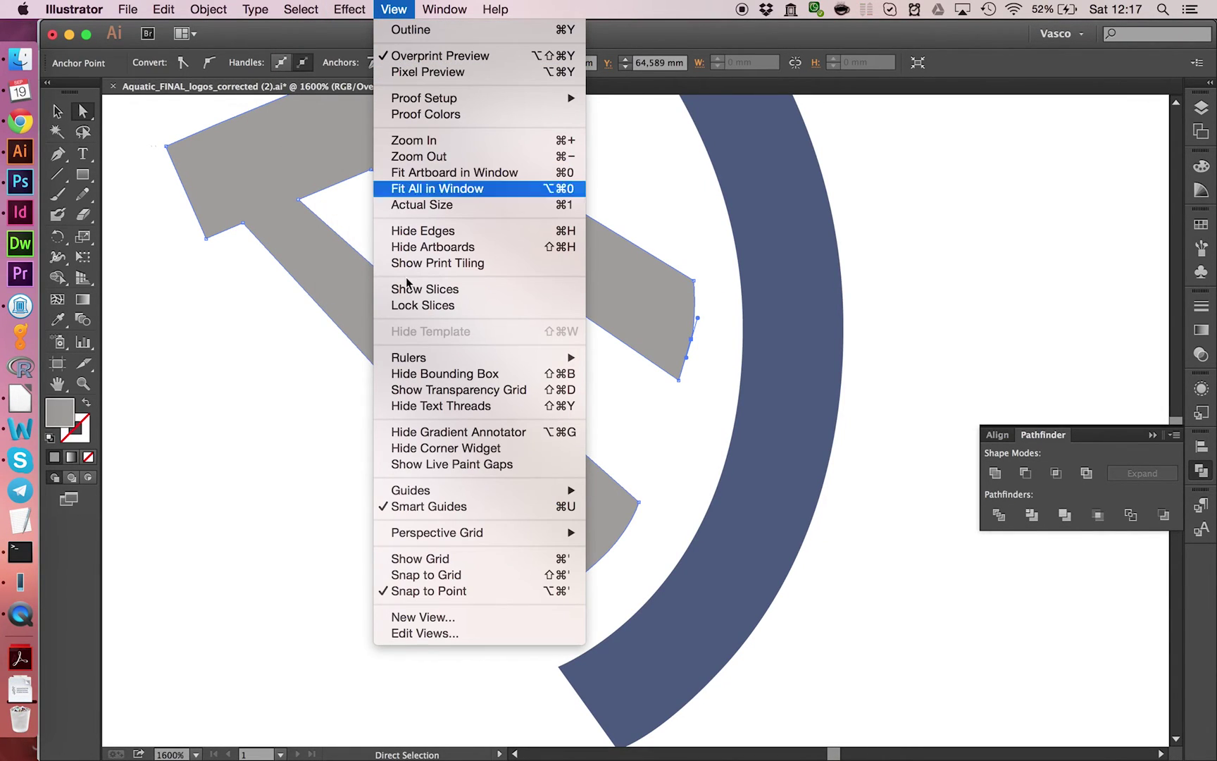
{"action": "left_click", "coordinate": [450, 507]}
{"action": "left_click_drag", "start_coordinate": [691, 340], "coordinate": [693, 337]}
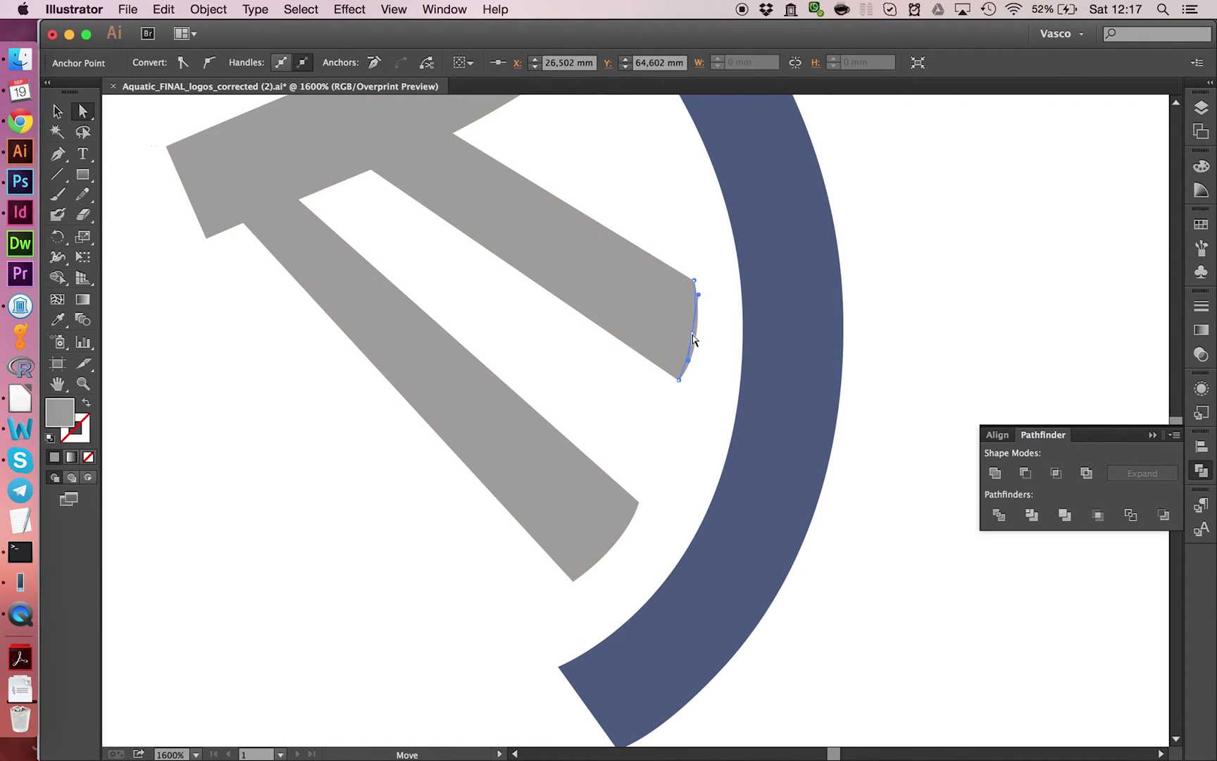
{"action": "left_click", "coordinate": [705, 350]}
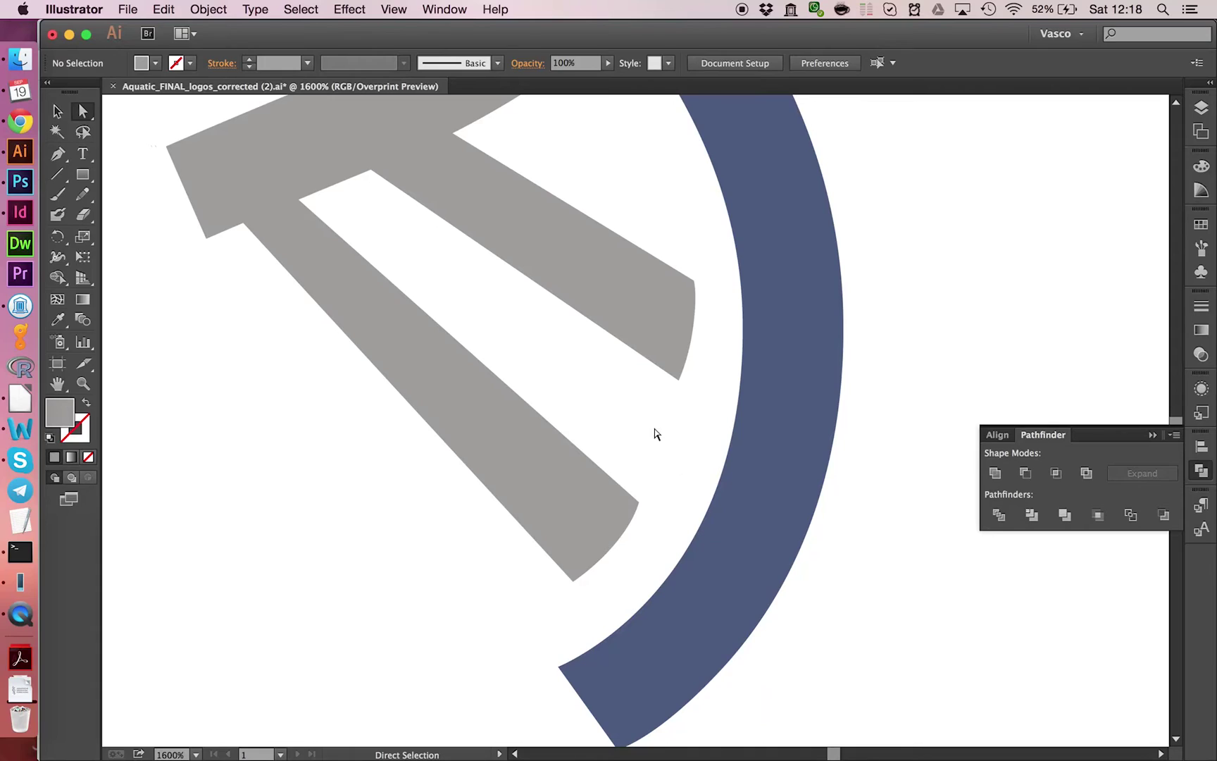
Step: Nudge the arm's lower corner anchor down-right, then fit the whole logo in the window
{"action": "left_click", "coordinate": [673, 385]}
{"action": "left_click_drag", "start_coordinate": [677, 383], "coordinate": [684, 389]}
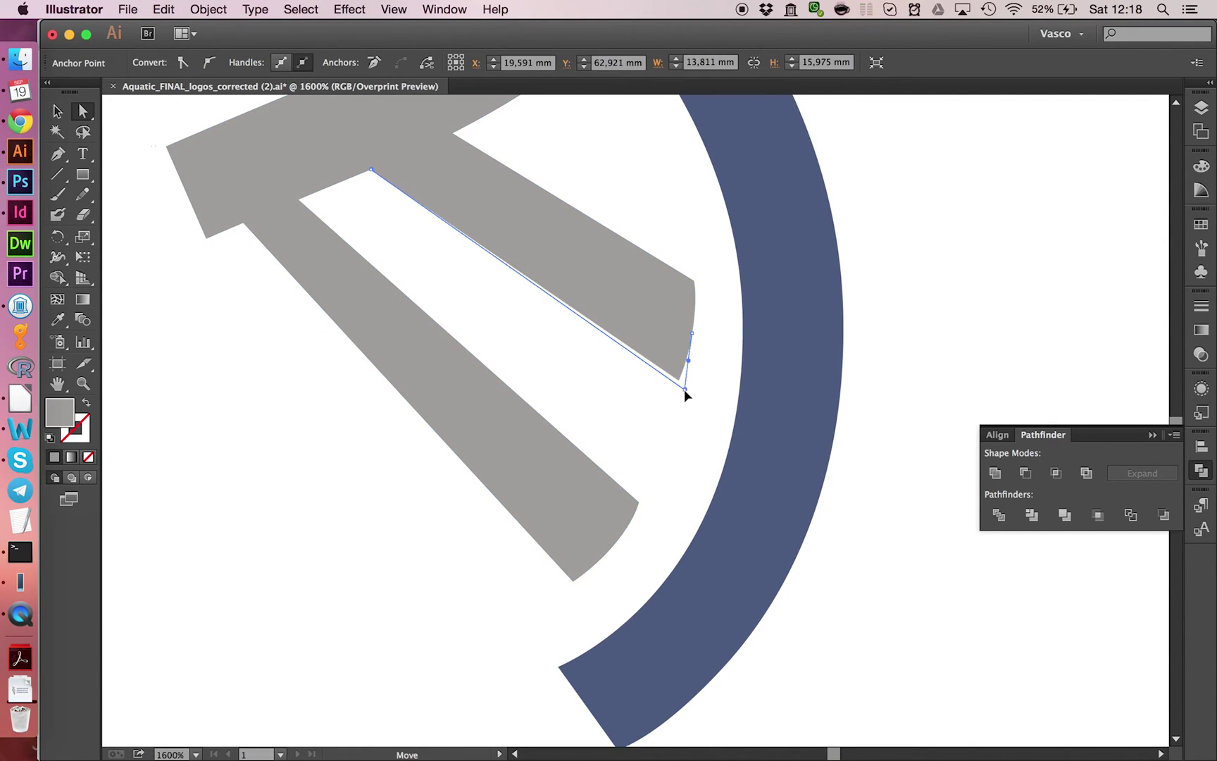
{"action": "left_click", "coordinate": [708, 364]}
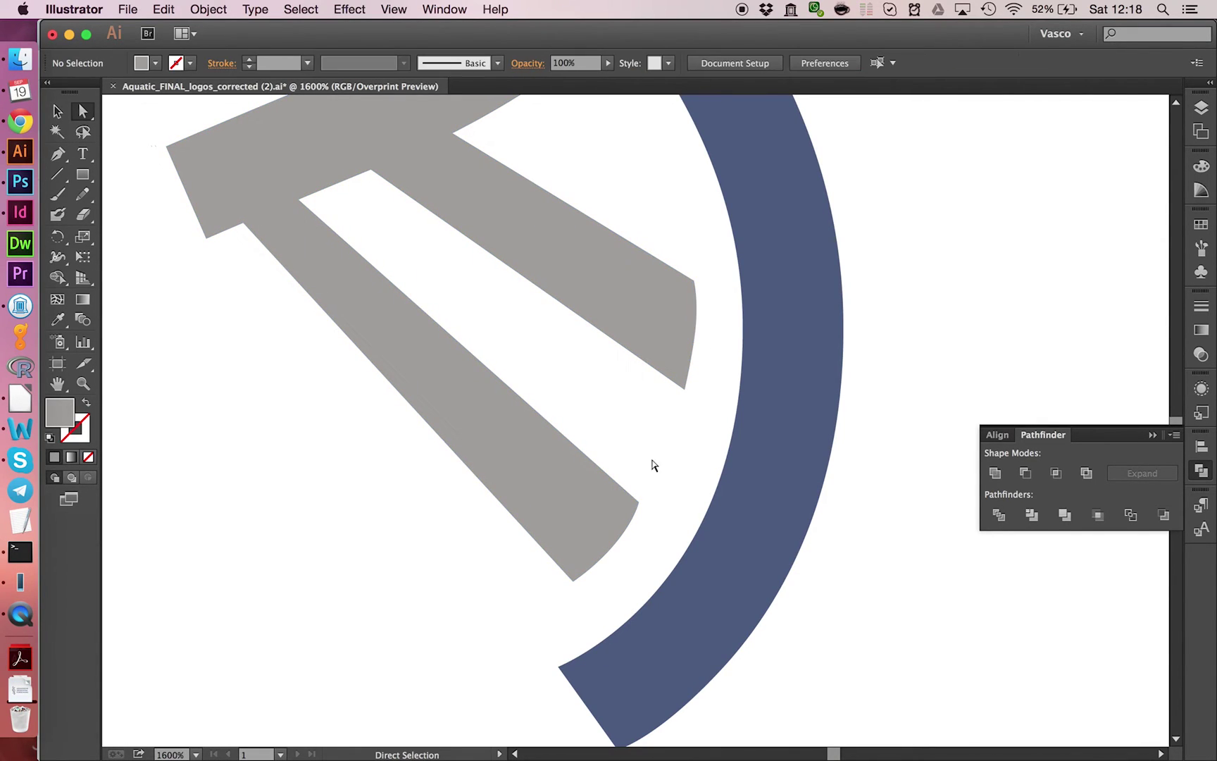
{"action": "left_click", "coordinate": [391, 10]}
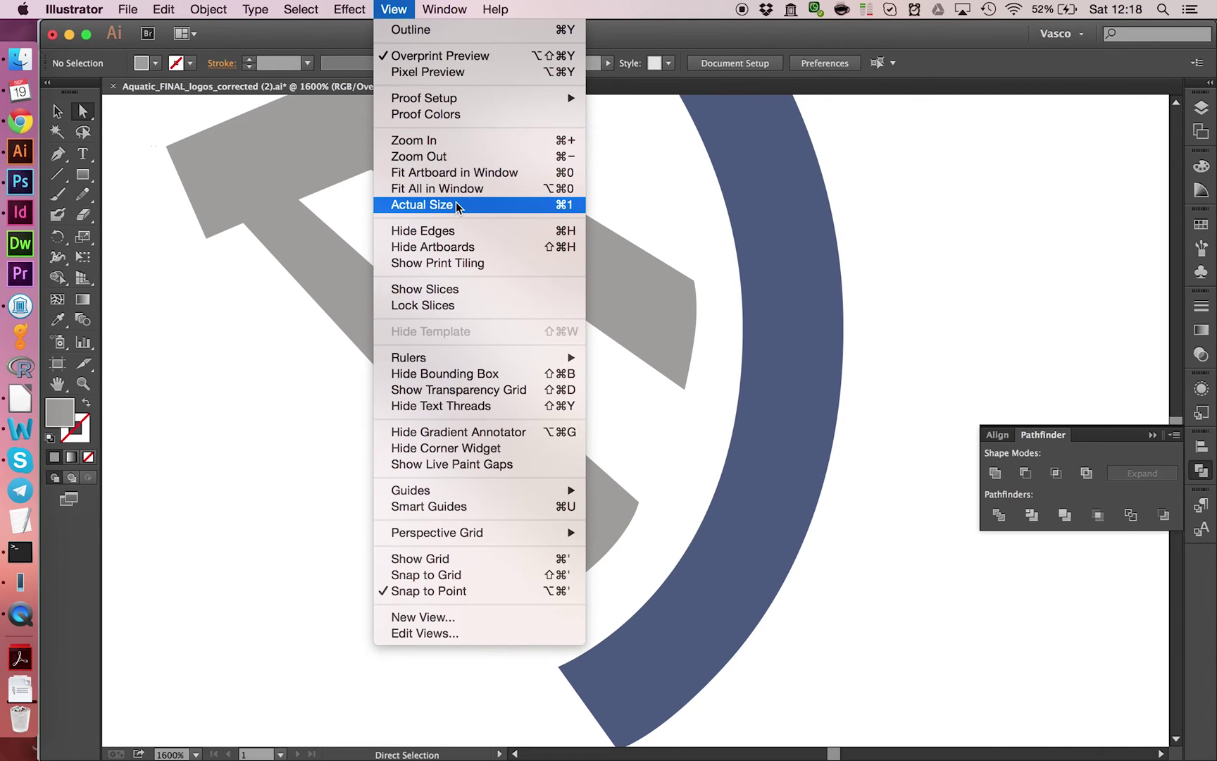
{"action": "left_click", "coordinate": [467, 187]}
Step: Collapse the Pathfinder panel and bring up the File menu
{"action": "left_click", "coordinate": [1200, 470]}
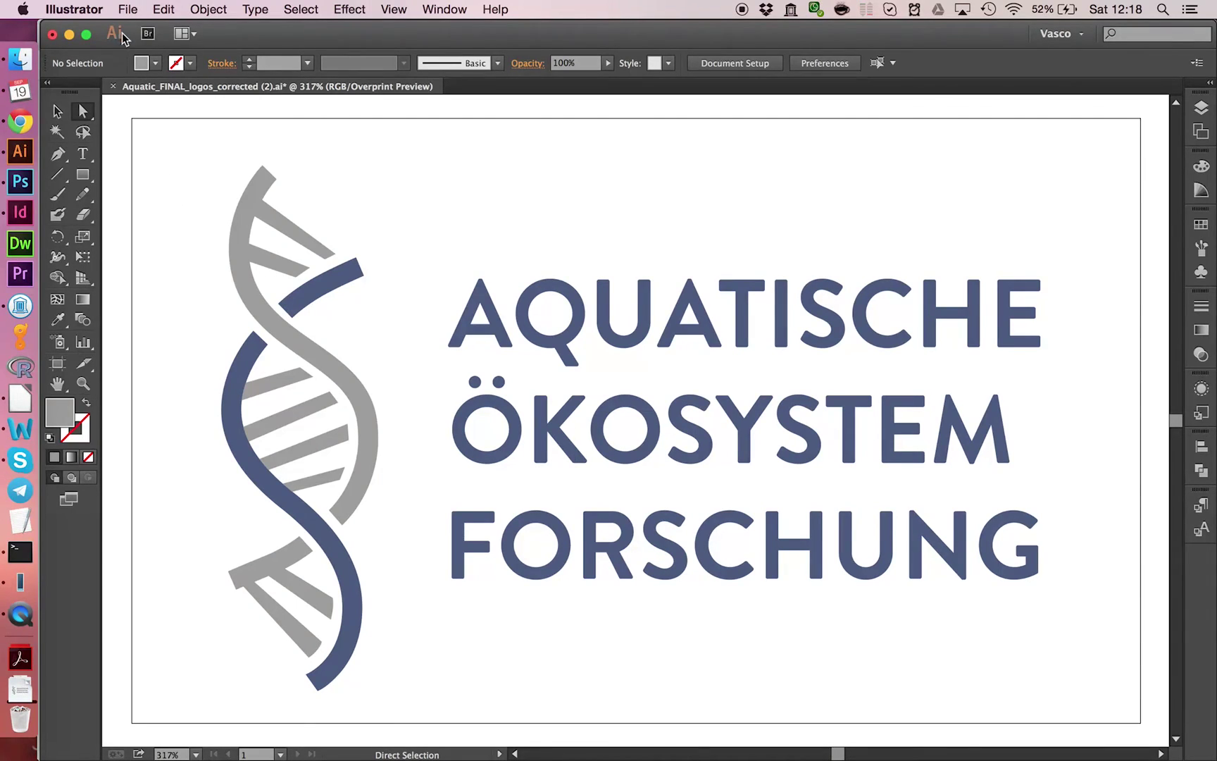
{"action": "left_click", "coordinate": [127, 9]}
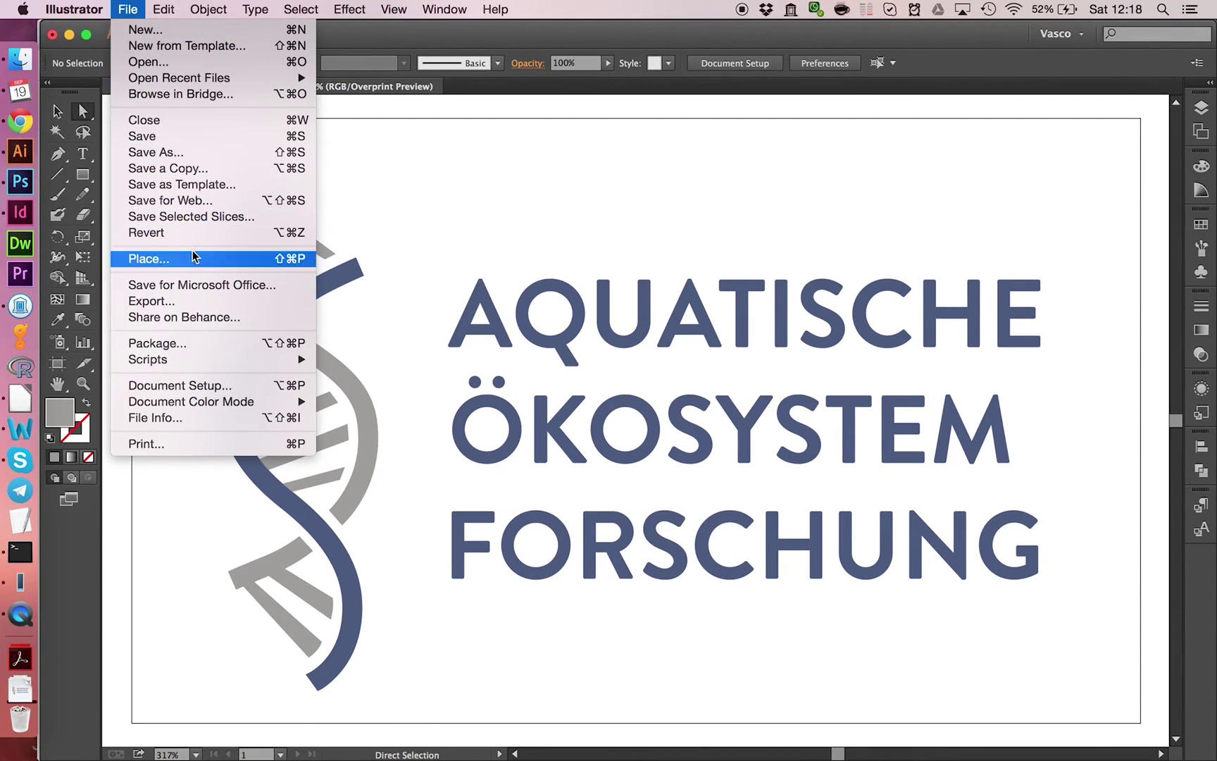
Step: Export the logo with Save for Web as a GIF at 200% size to the Desktop
{"action": "left_click", "coordinate": [211, 200]}
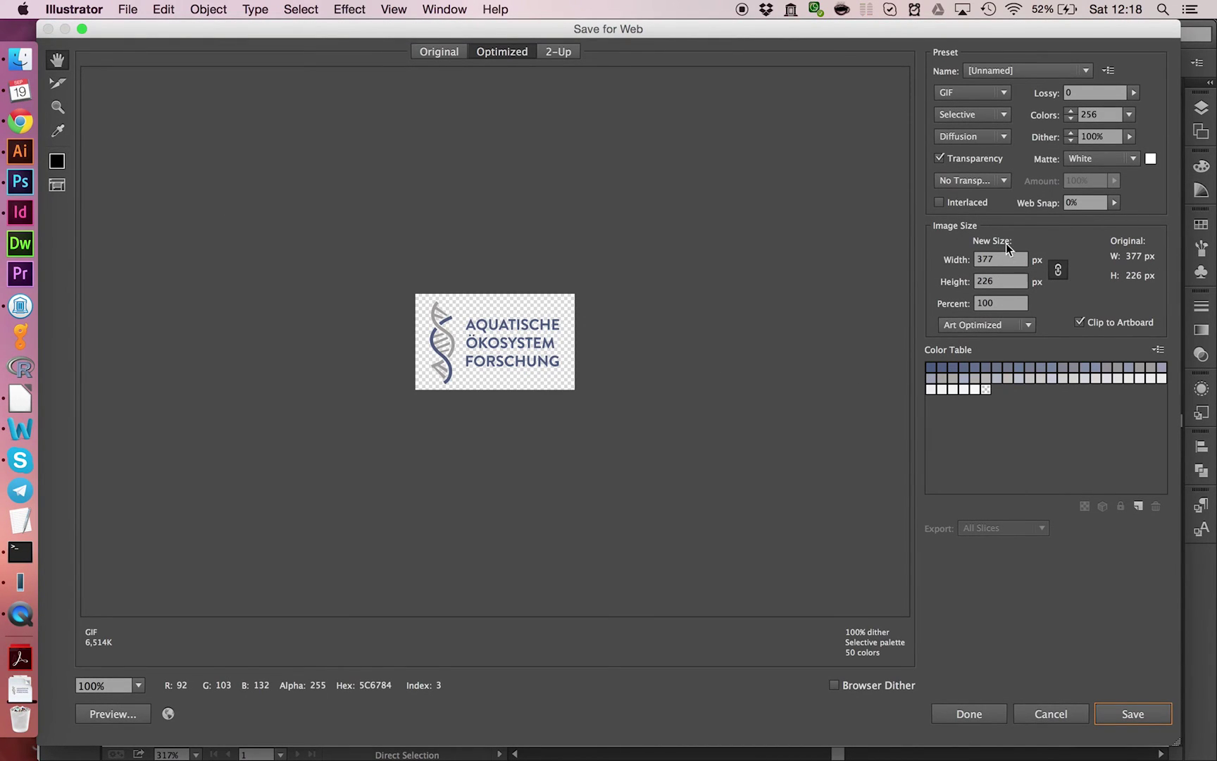
{"action": "left_click", "coordinate": [982, 303]}
{"action": "type", "text": "200"}
{"action": "key", "text": "shift+Tab"}
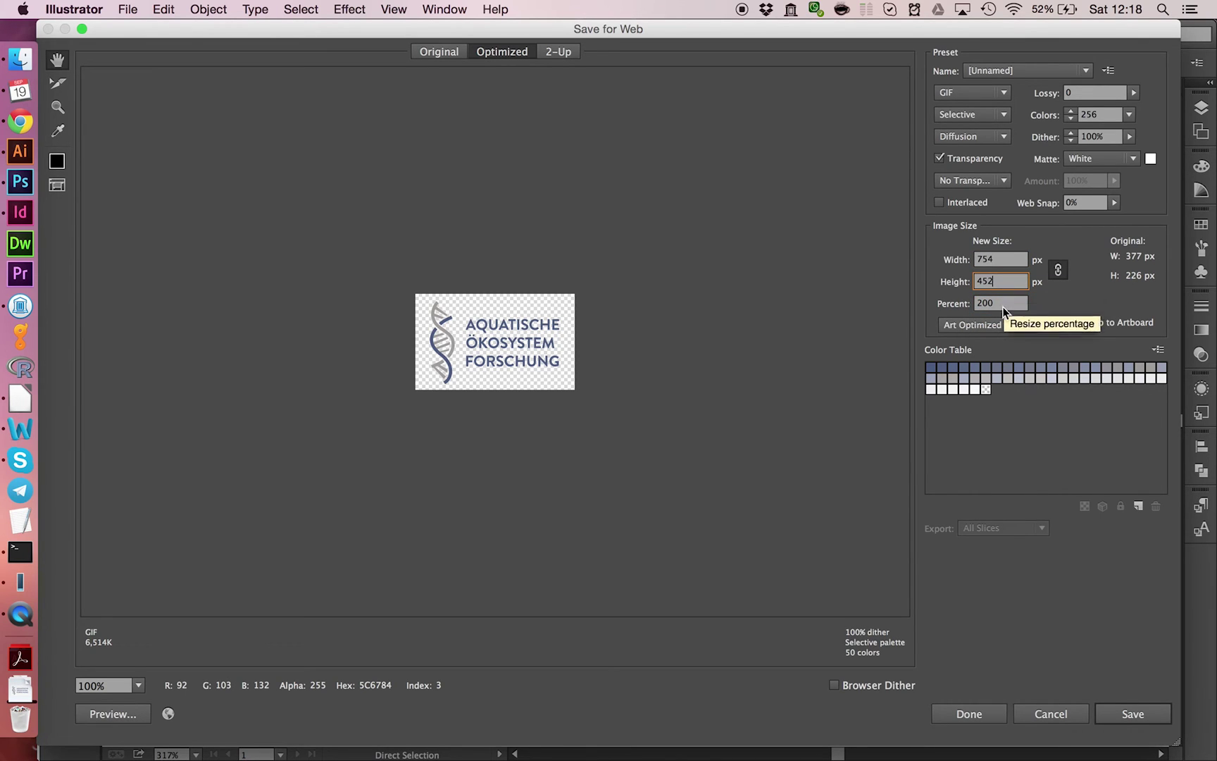
{"action": "left_click", "coordinate": [1134, 715]}
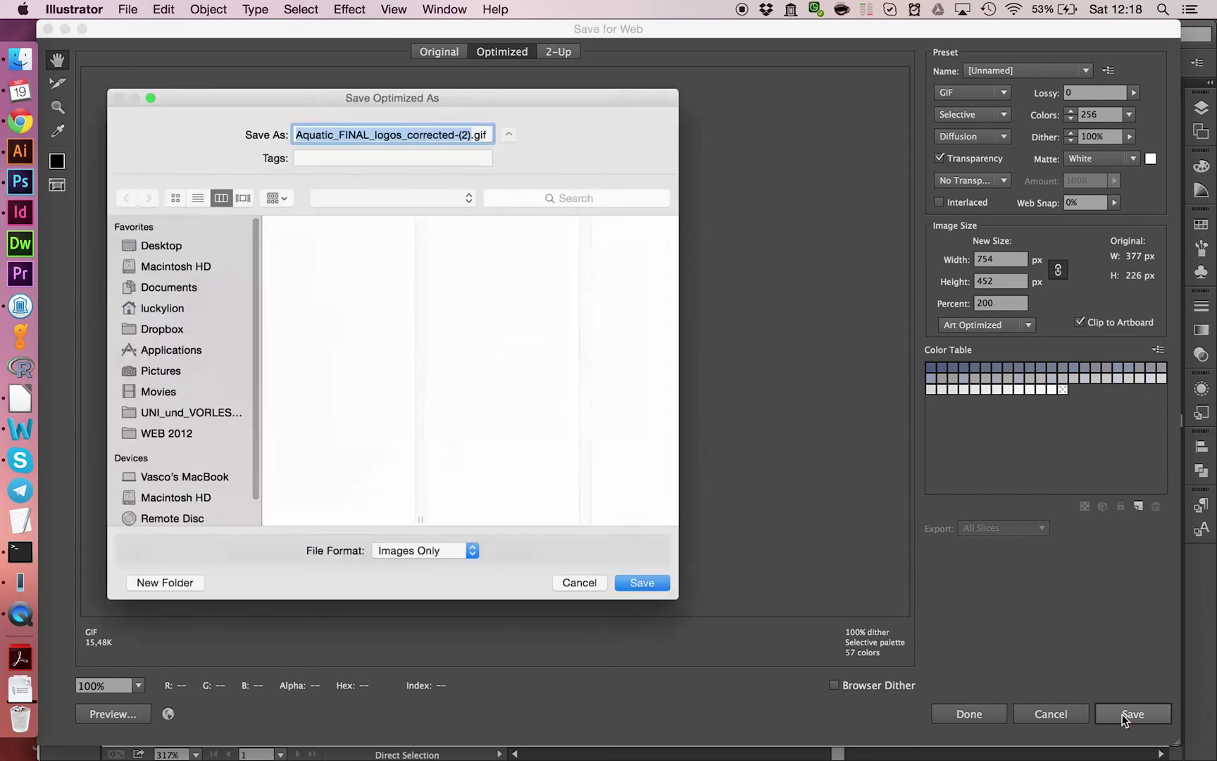
{"action": "left_click", "coordinate": [146, 241]}
{"action": "left_click", "coordinate": [648, 597]}
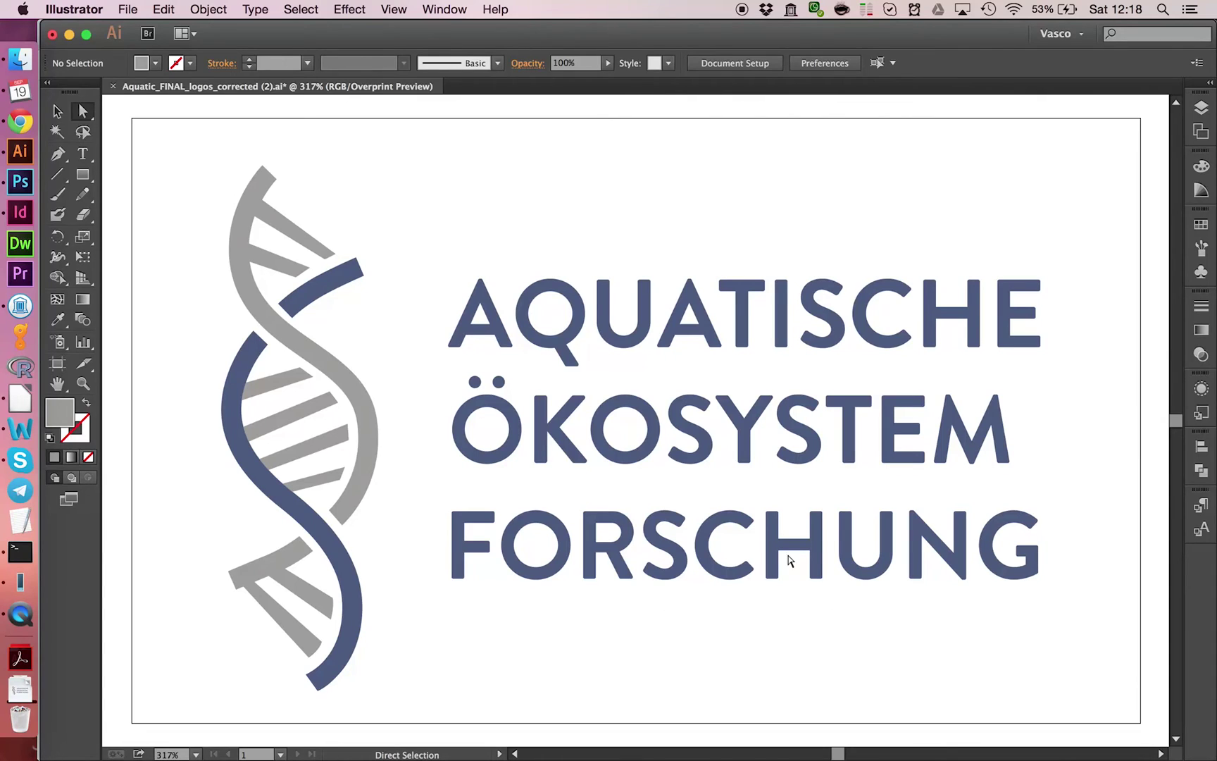
Step: Save a copy of the logo as Adobe PDF in Downloads using the [Illustrator Default] preset
{"action": "left_click", "coordinate": [125, 11]}
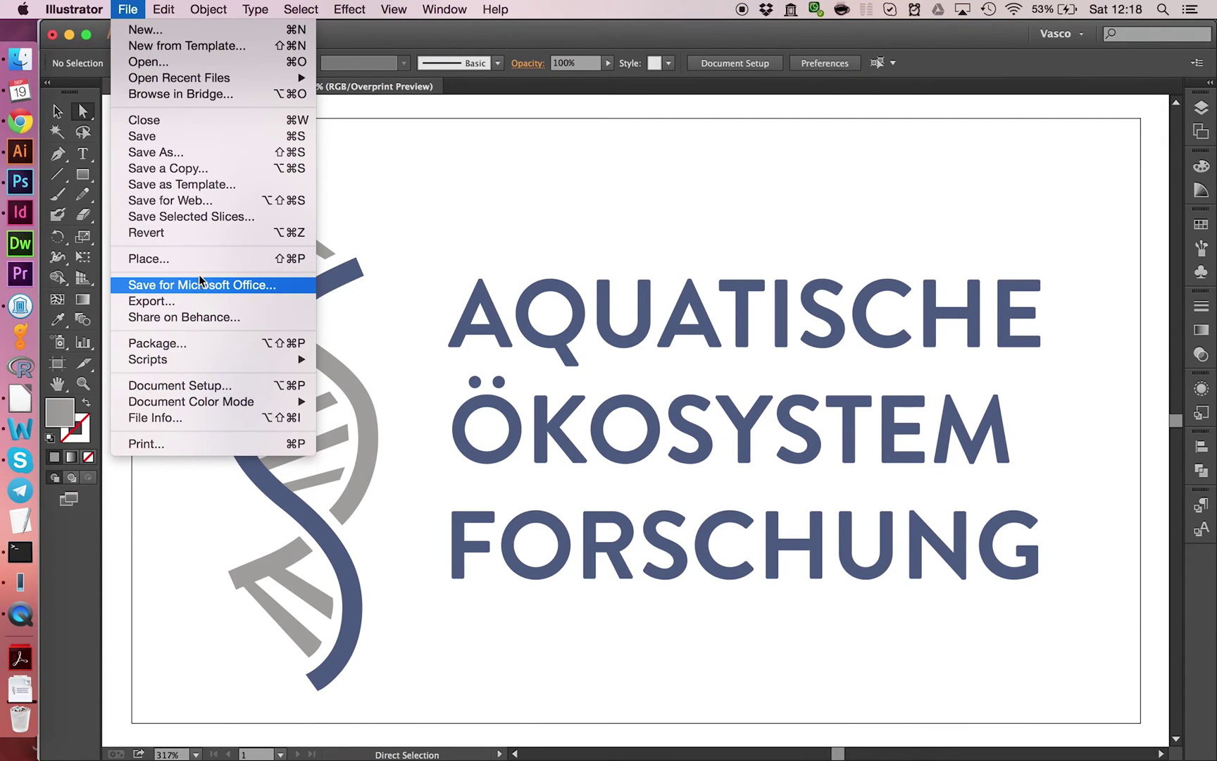
{"action": "left_click", "coordinate": [192, 169]}
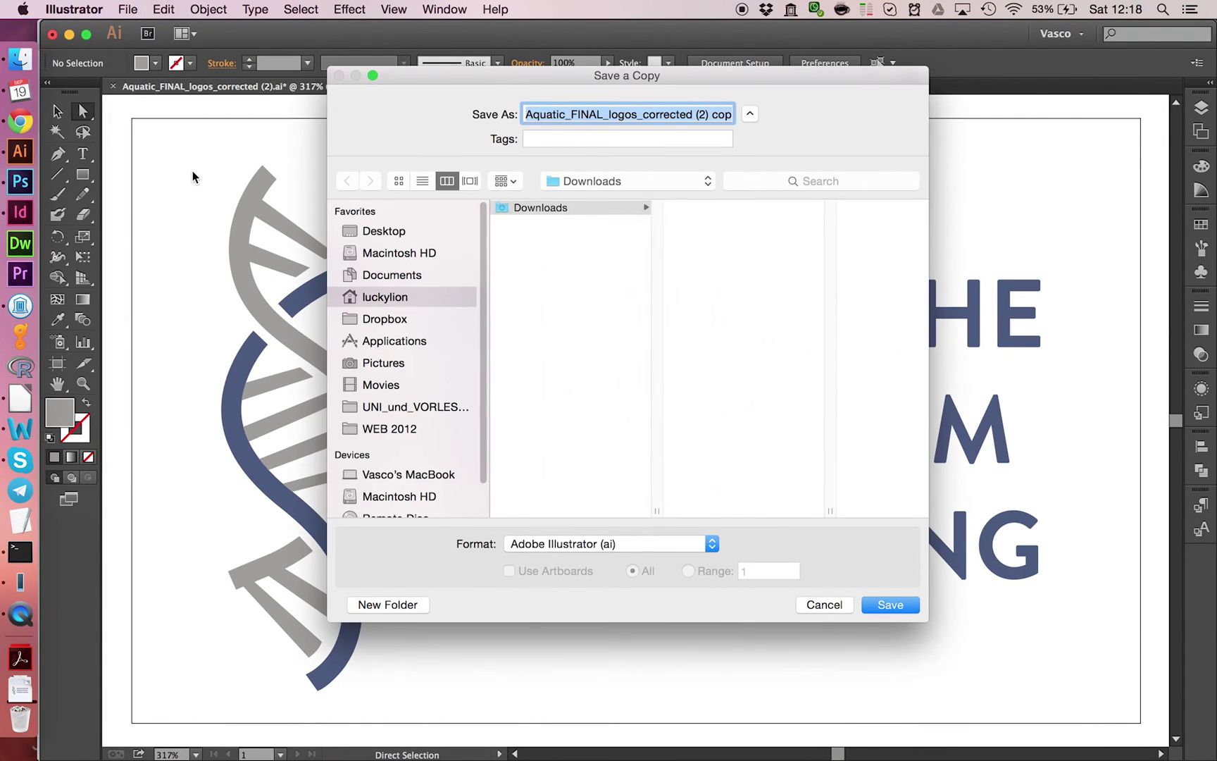
{"action": "left_click", "coordinate": [569, 544]}
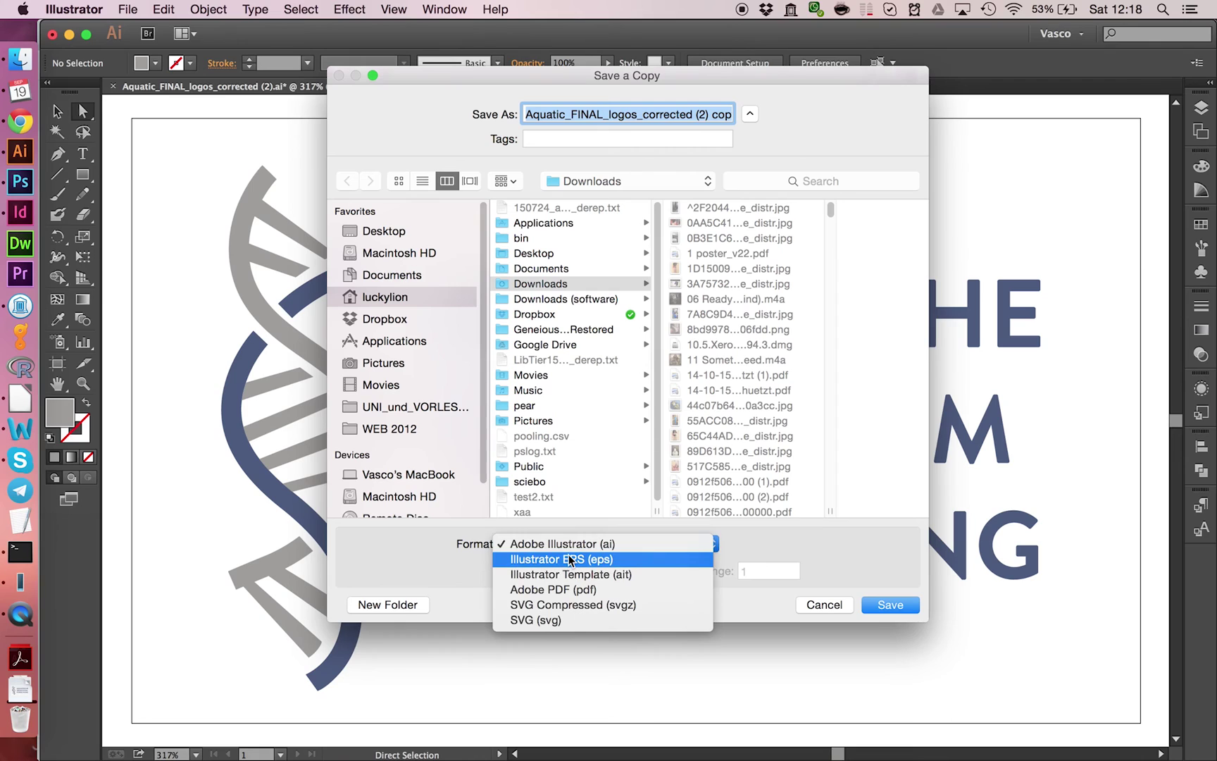
{"action": "left_click", "coordinate": [583, 589]}
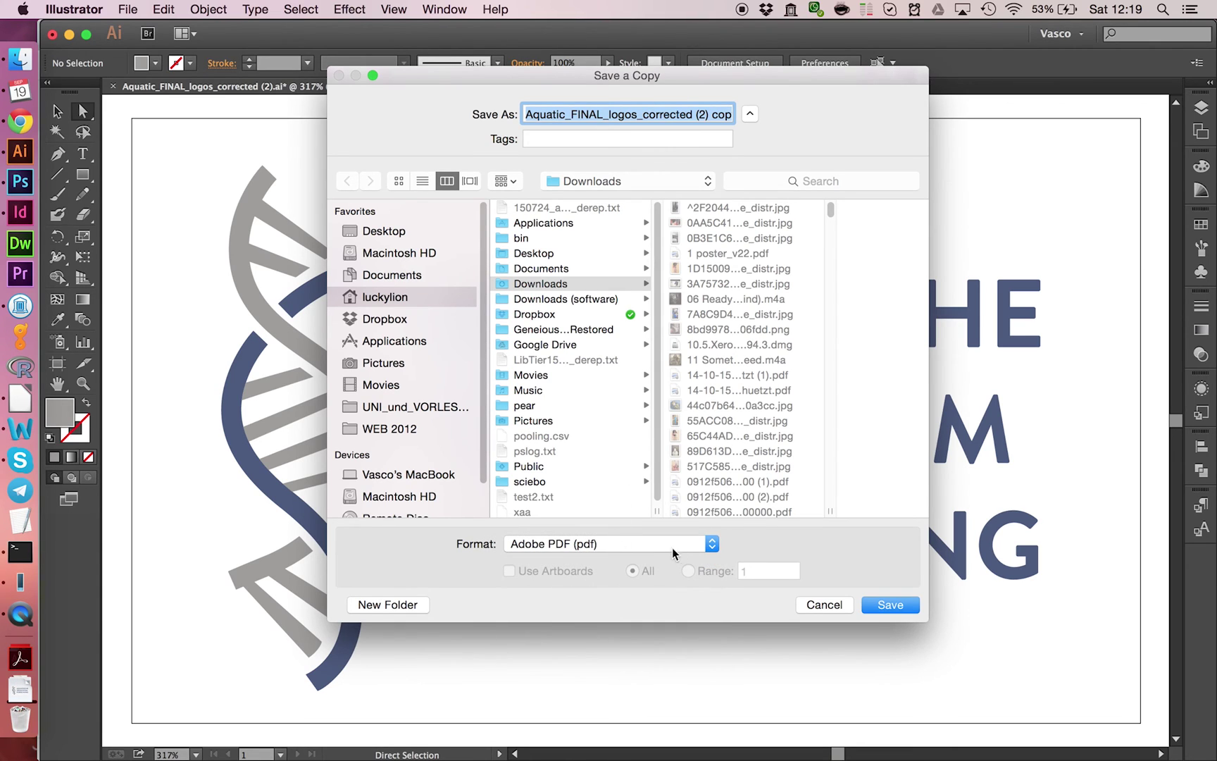
{"action": "left_click", "coordinate": [880, 606]}
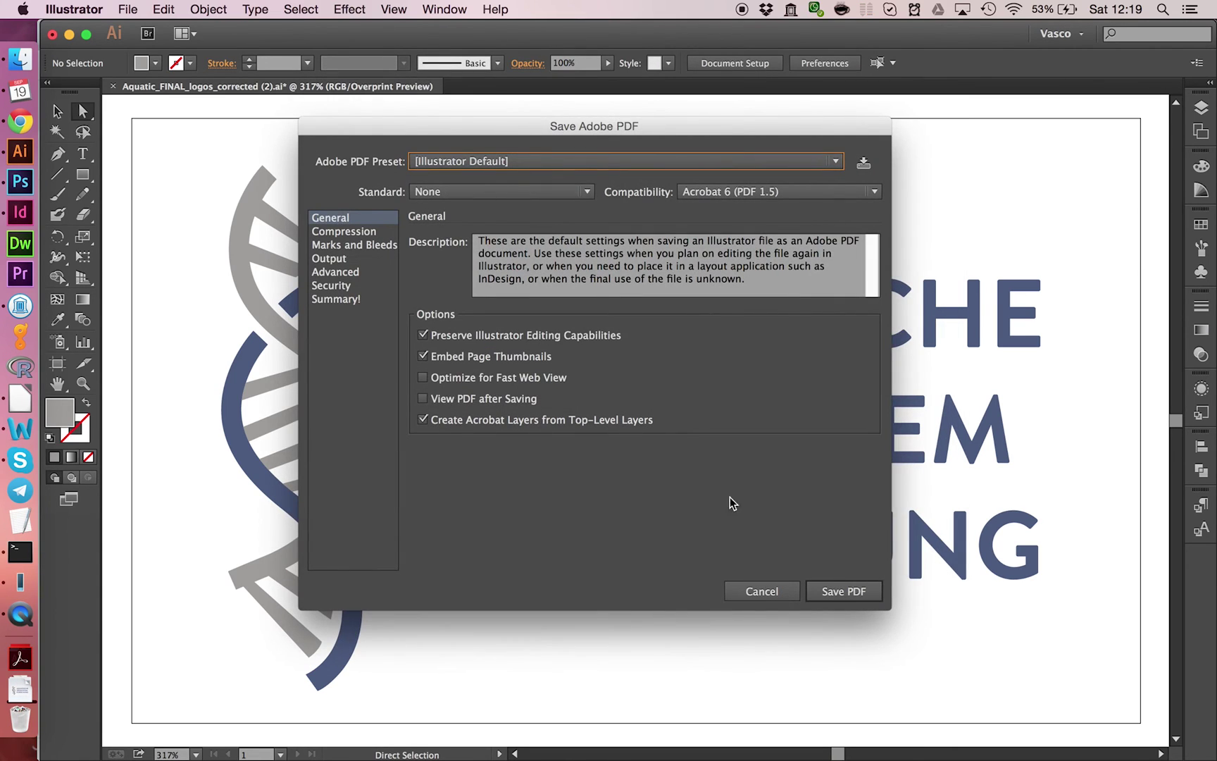
{"action": "left_click", "coordinate": [841, 590]}
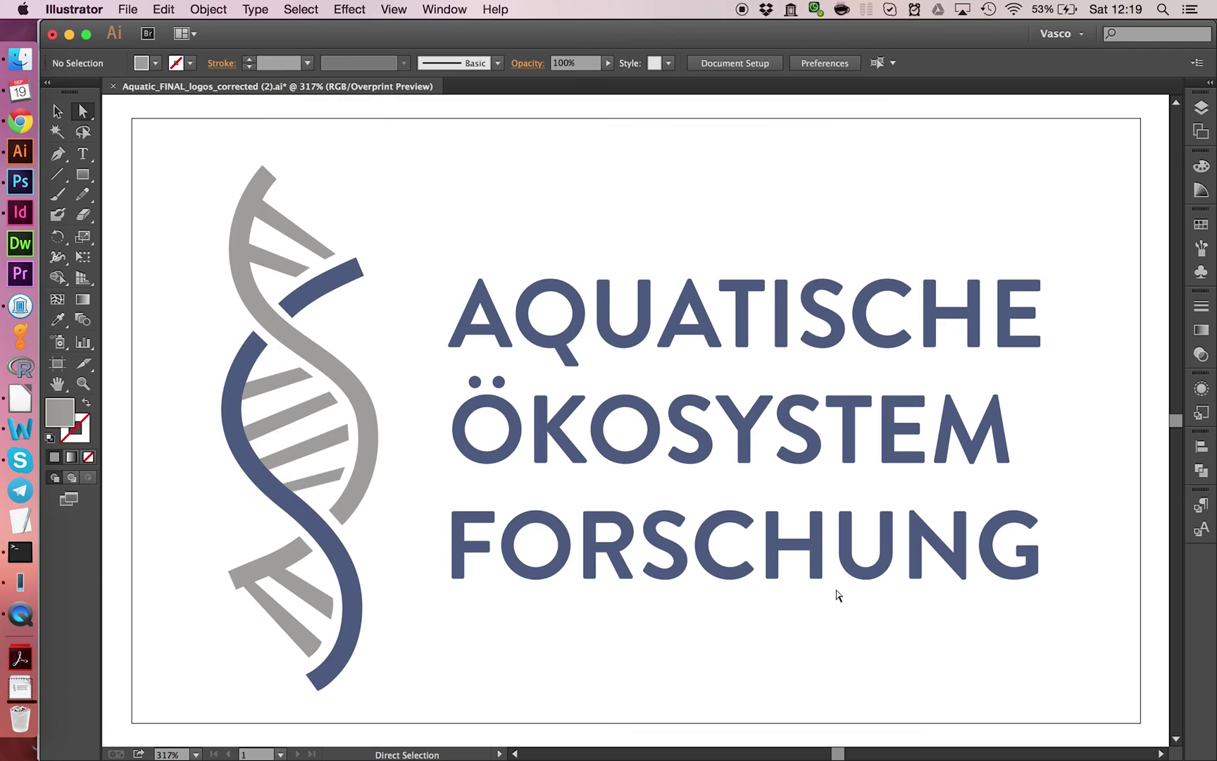
Step: Inspect the Q and top-line lettering anchors with Direct Selection, then deselect without changes
{"action": "left_click", "coordinate": [534, 329]}
{"action": "left_click", "coordinate": [522, 359]}
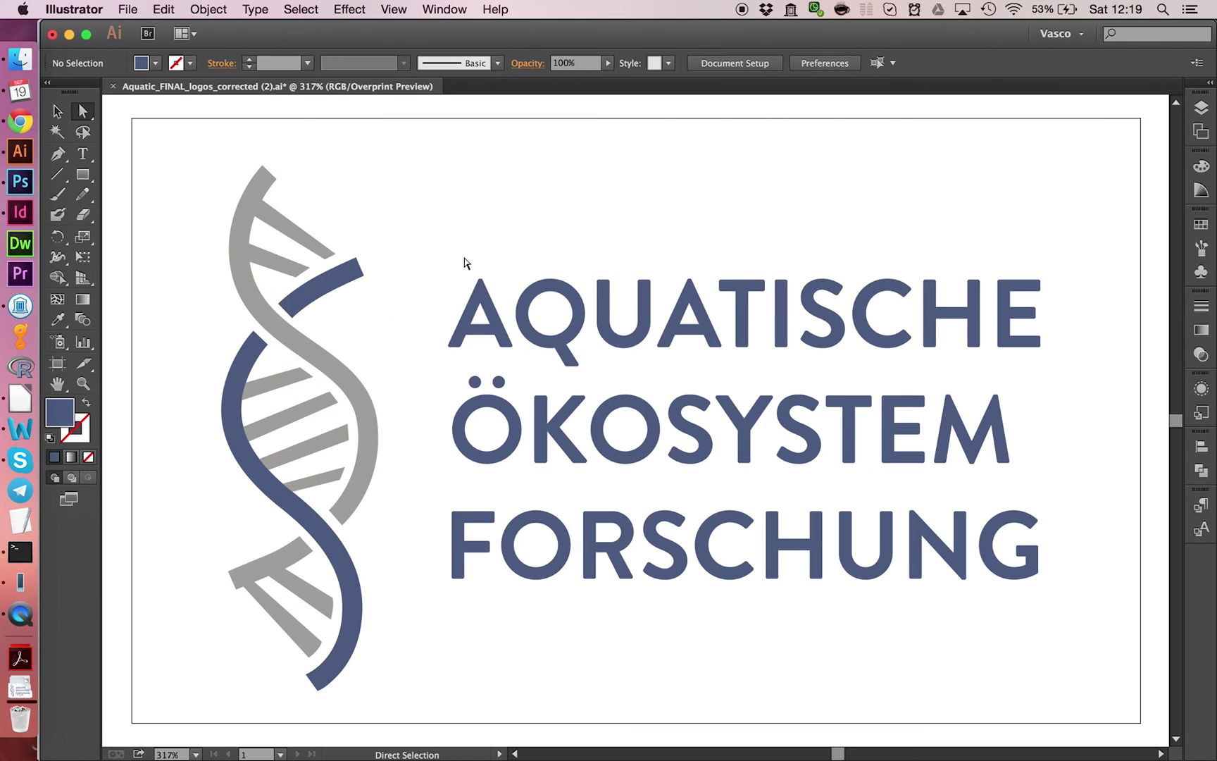
{"action": "left_click_drag", "start_coordinate": [443, 249], "coordinate": [983, 402]}
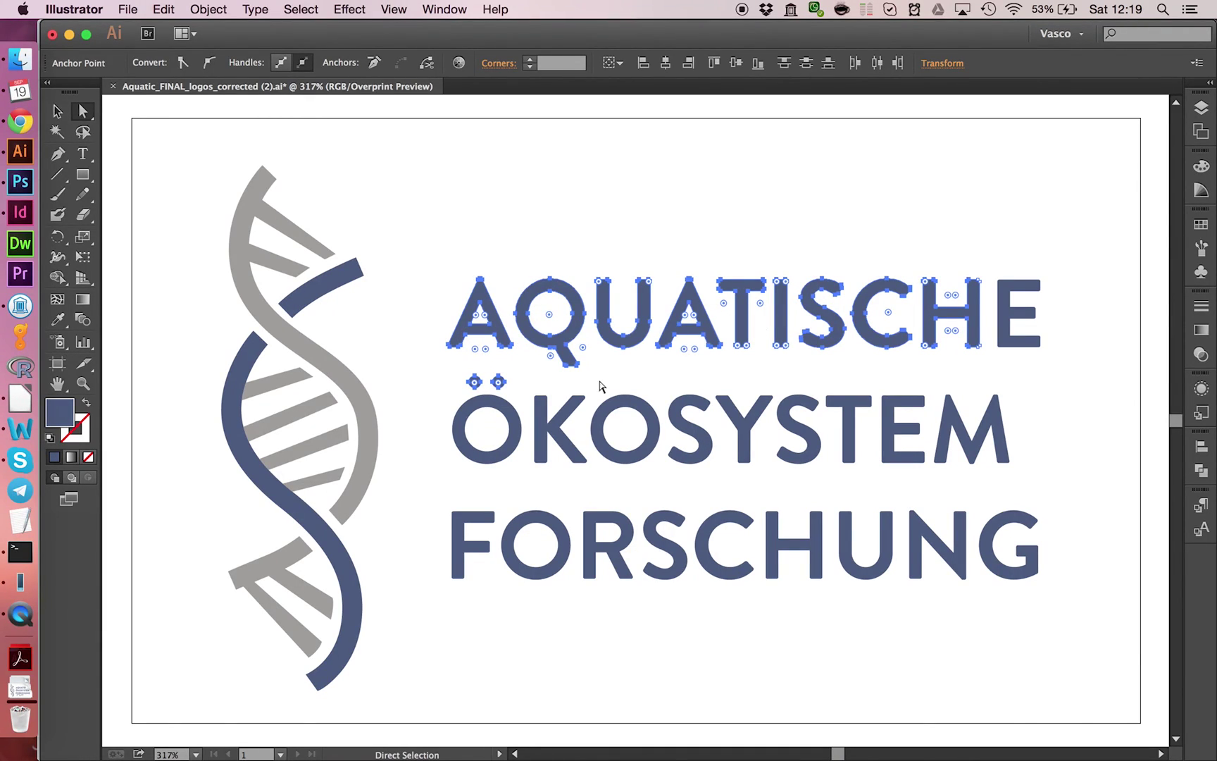
{"action": "left_click", "coordinate": [631, 371]}
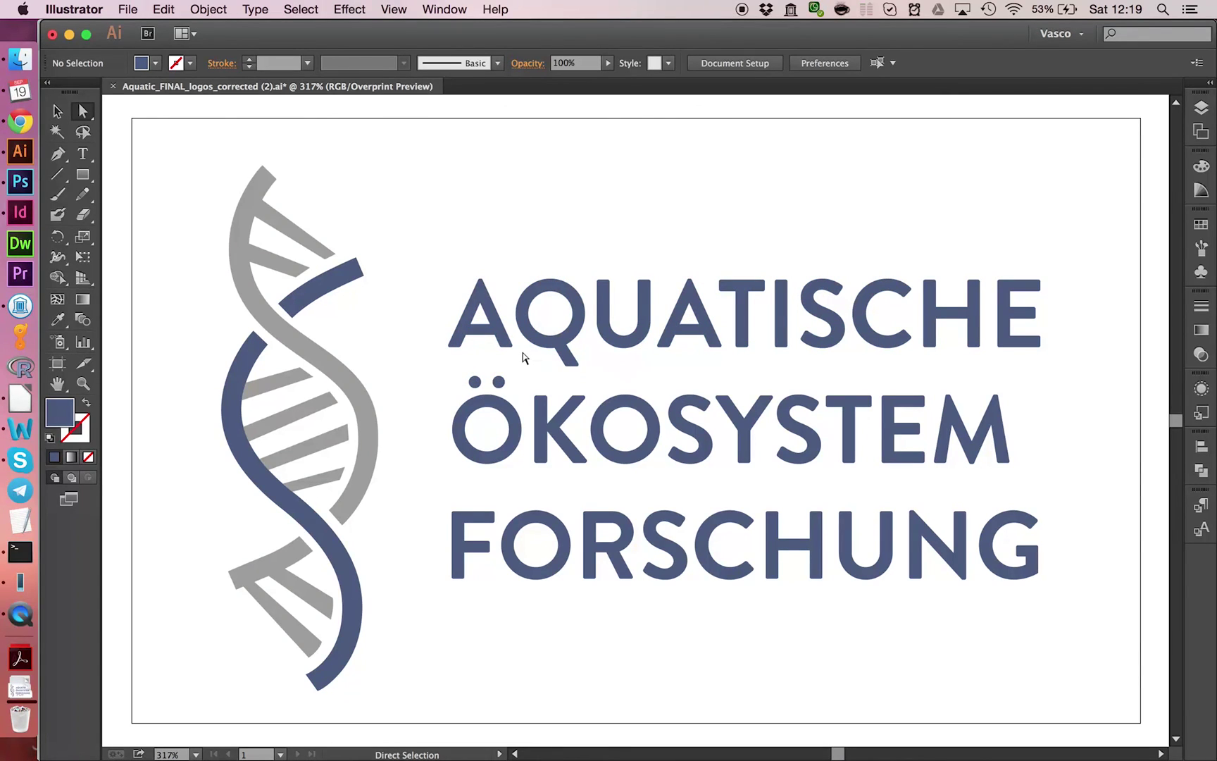